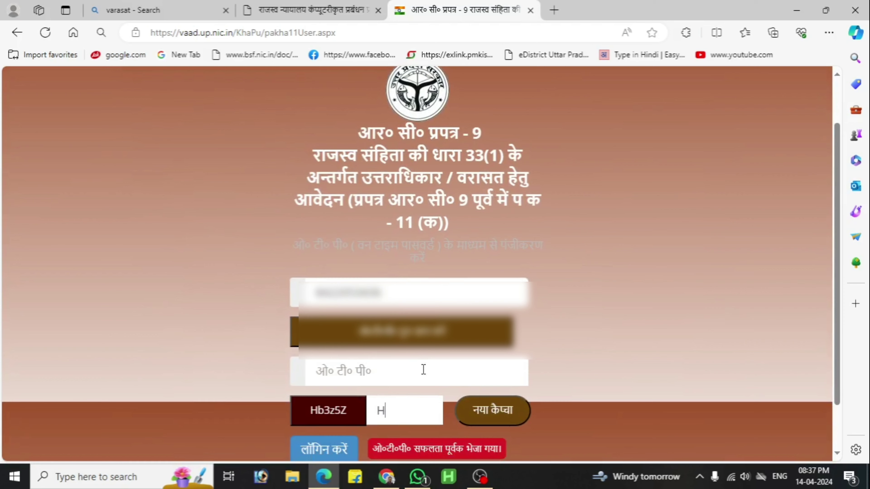
Enter the received one-time password into the ओ० टी० पी० field
left_click(424, 370)
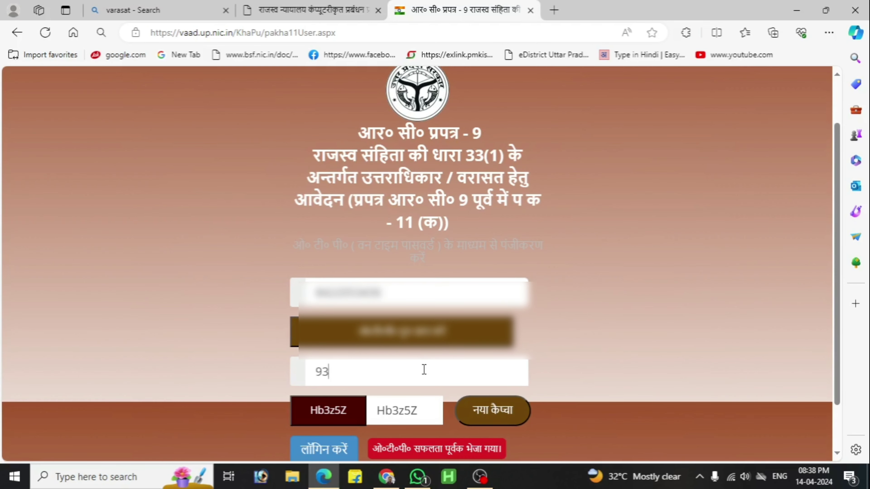
Log in, close Edge's Translate popup, and open the आवेदन की प्रविष्टी entry form
left_click(342, 450)
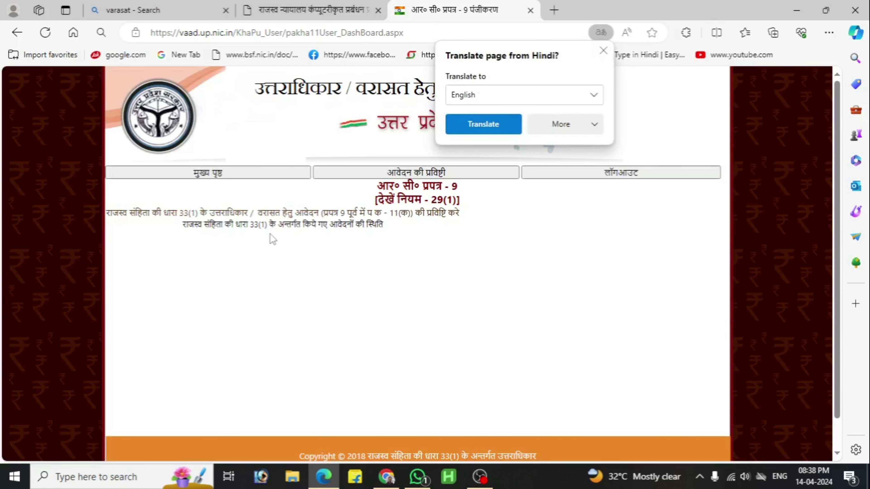
left_click(603, 51)
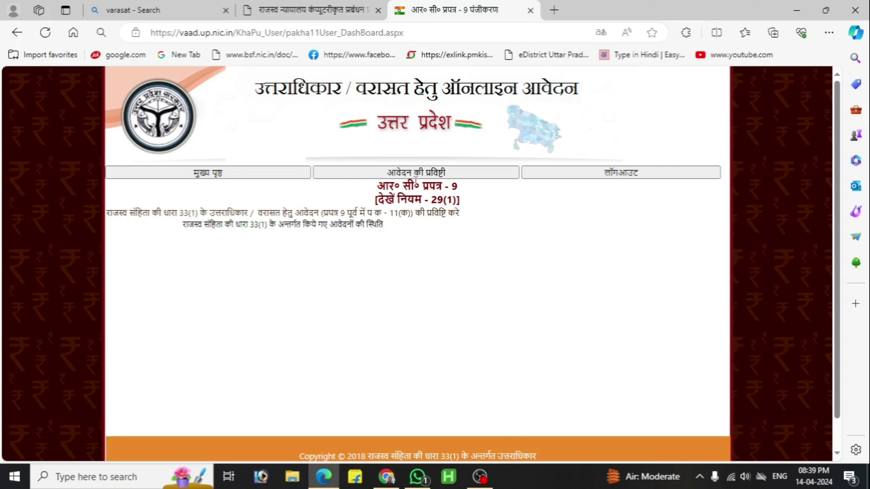
left_click(428, 176)
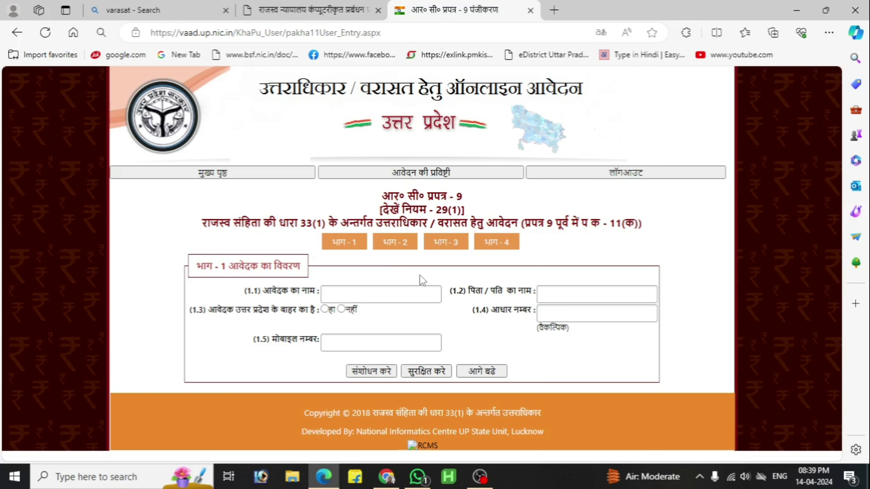
Place the cursor in the (1.1) आवेदक का नाम field of Part 1
left_click(381, 291)
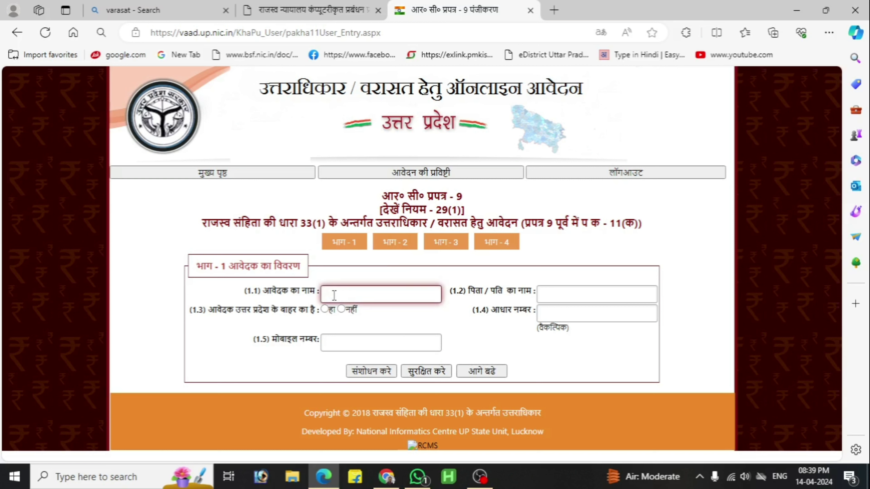
left_click(458, 276)
left_click(401, 287)
left_click(468, 273)
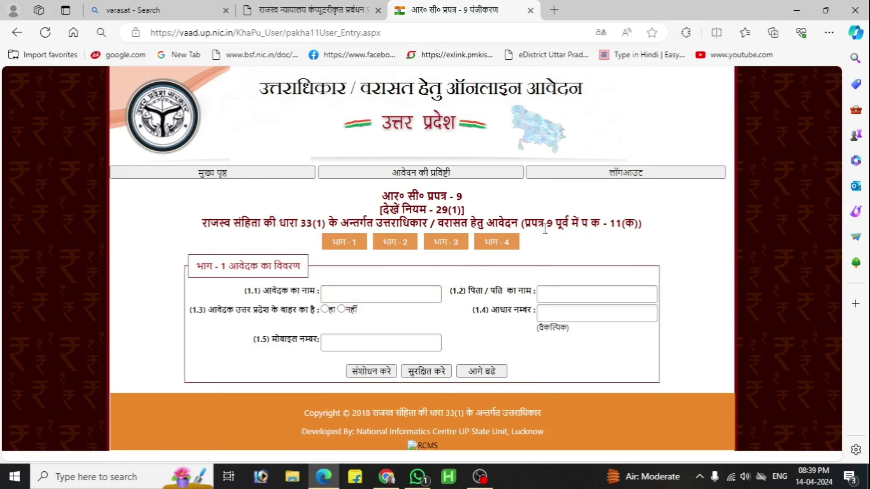
left_click(404, 289)
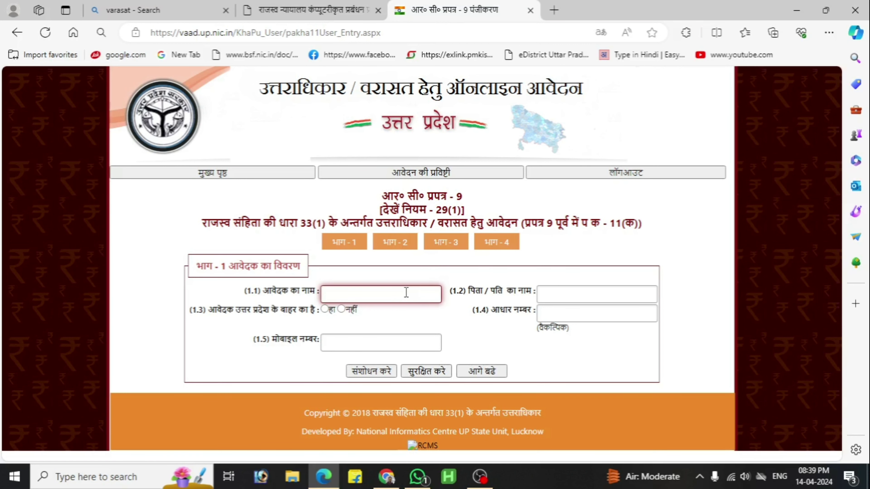
In a new tab, search Bing for 'hindi typing' and open the Easy Hindi Typing site
left_click(554, 11)
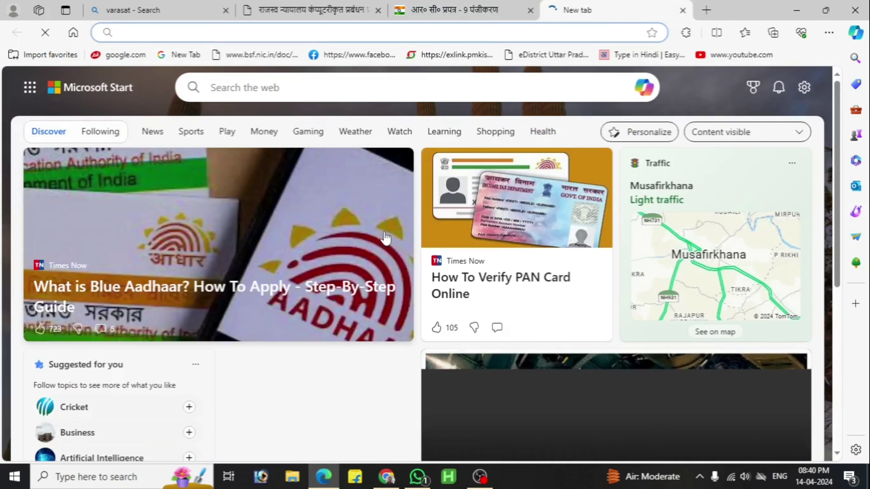
left_click(330, 91)
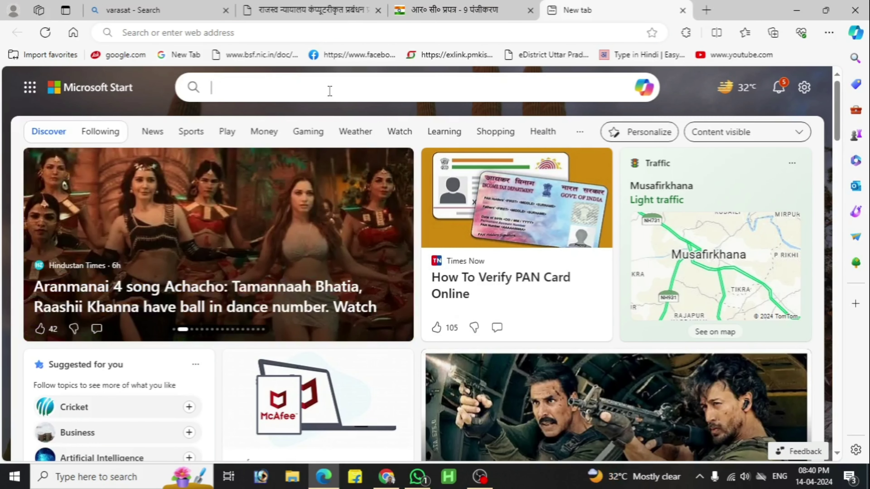
type("hindi")
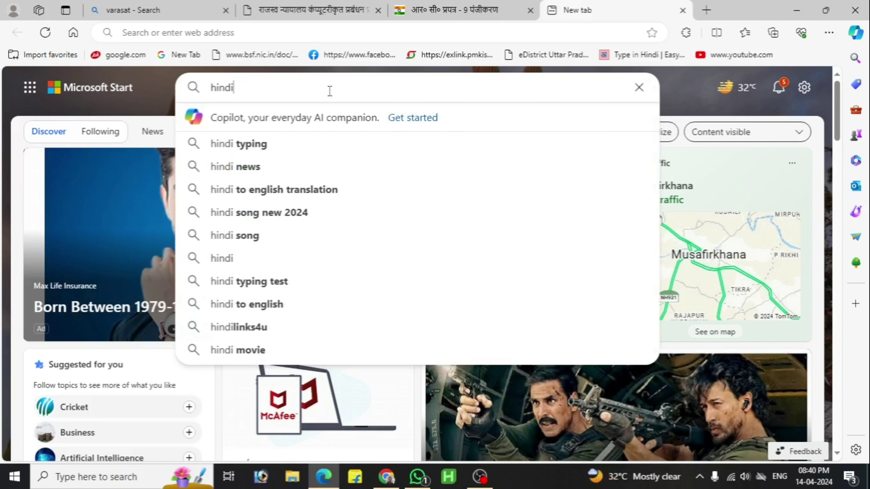
left_click(249, 144)
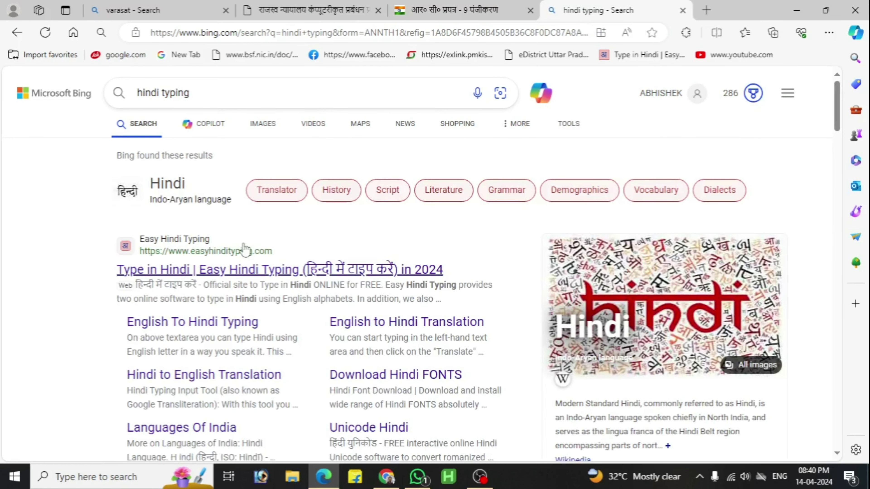
left_click(203, 271)
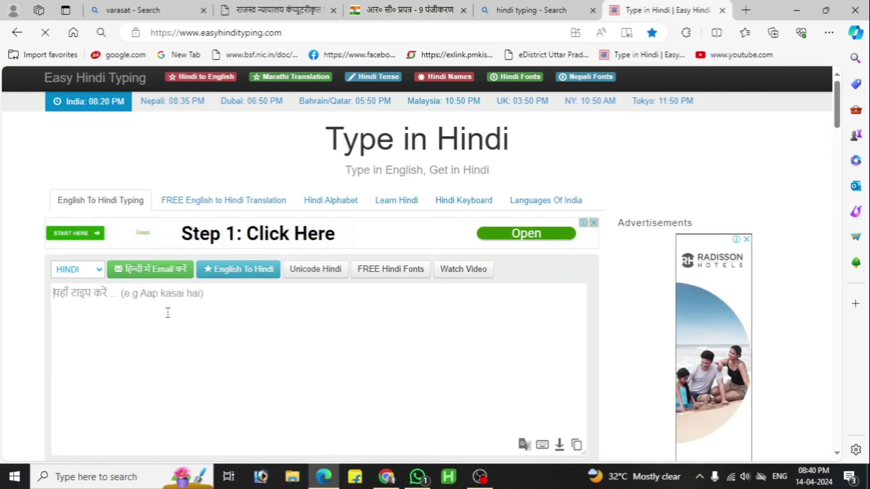
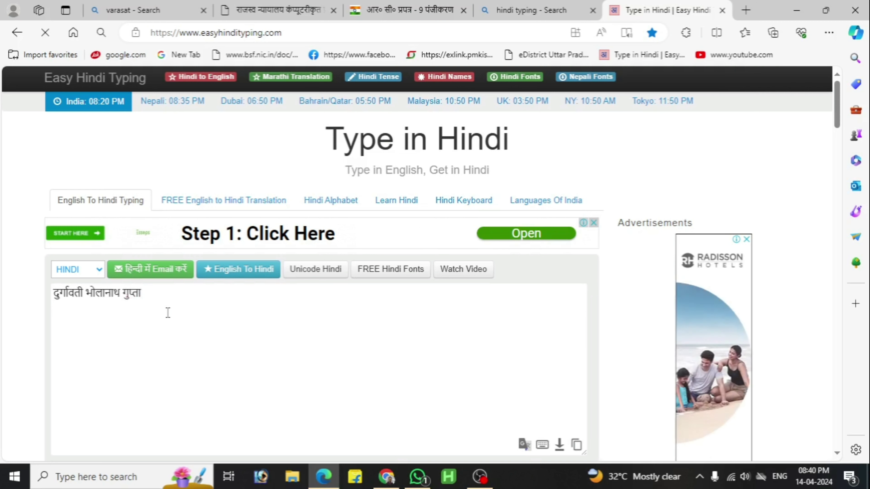
Type the applicant's name phonetically so it converts to Devanagari, and select all the converted text
key("ctrl+a")
key("ctrl+c")
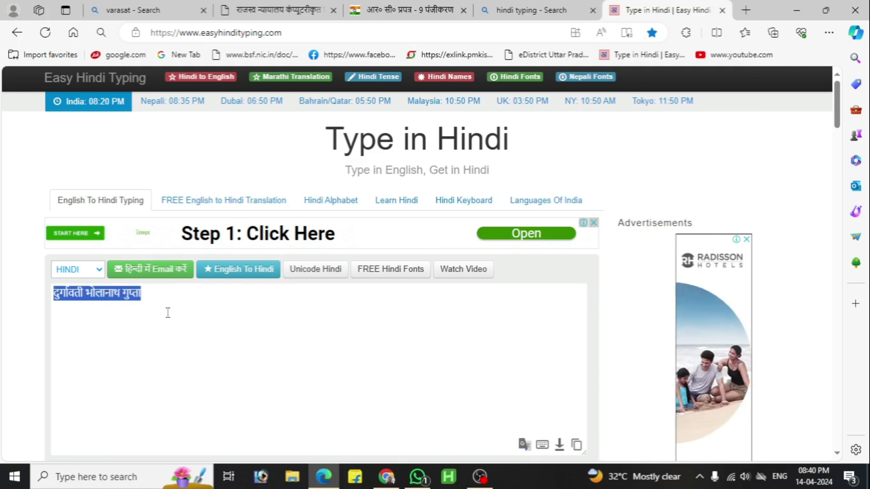
left_click(405, 7)
Paste the Hindi applicant name into field 1.1
left_click(363, 290)
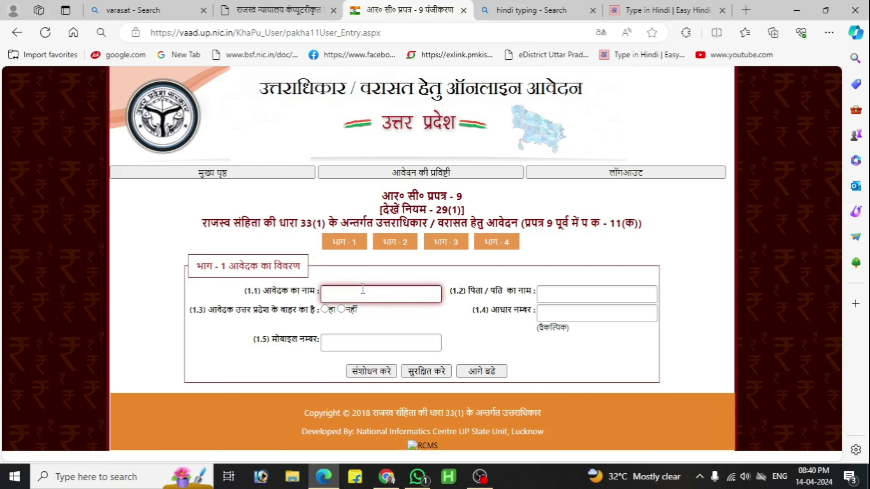
key("ctrl+v")
left_click(562, 293)
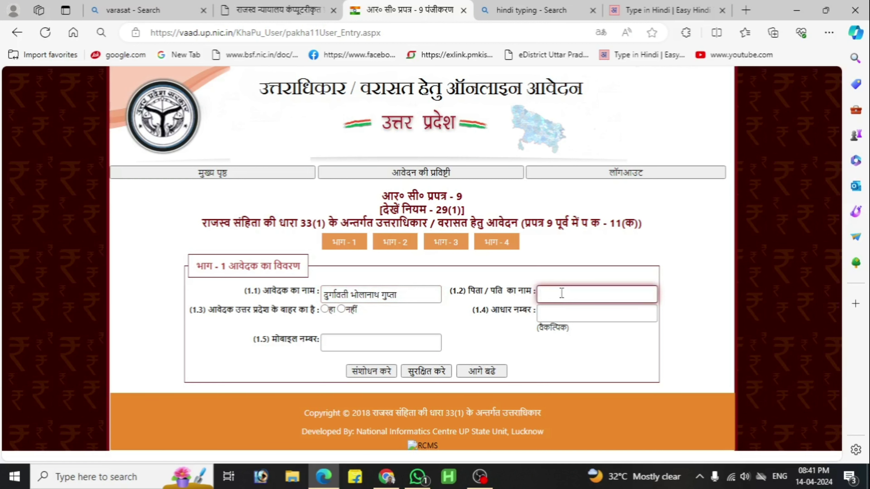
Copy only the name's last two words and paste them into the 1.2 father/husband name field
left_click(652, 12)
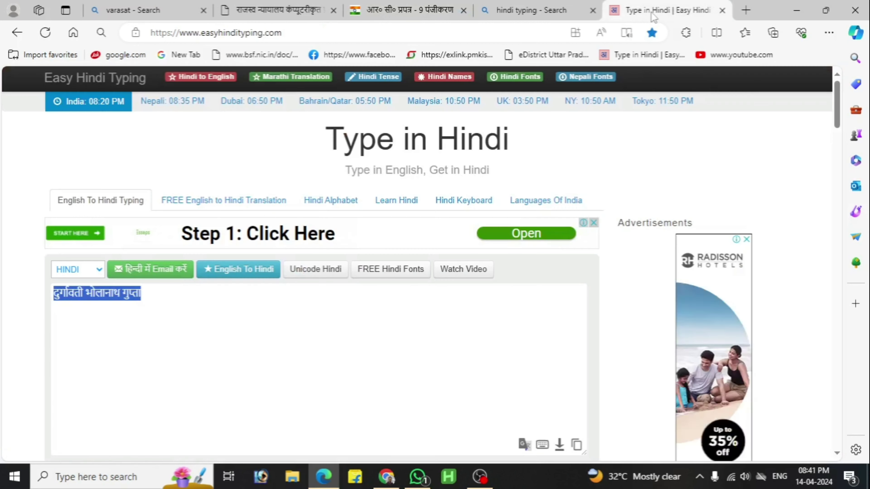
left_click(142, 288)
left_click_drag(86, 292, 146, 297)
key("ctrl+c")
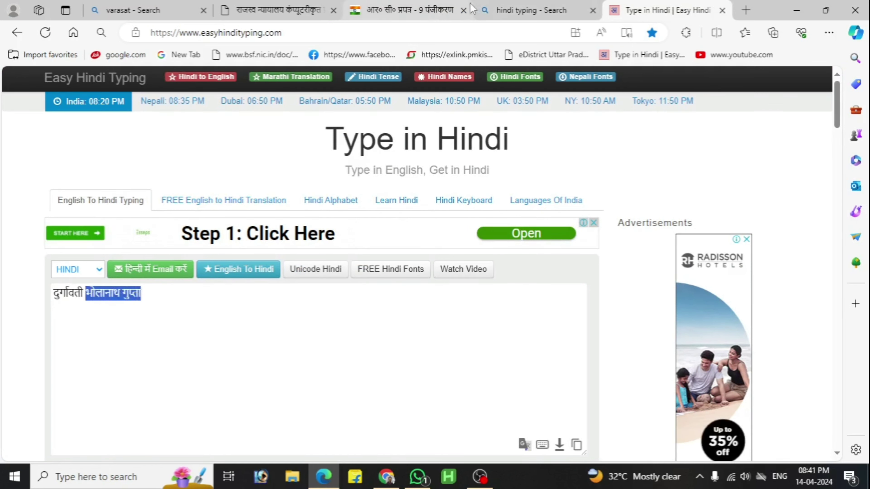
left_click(410, 10)
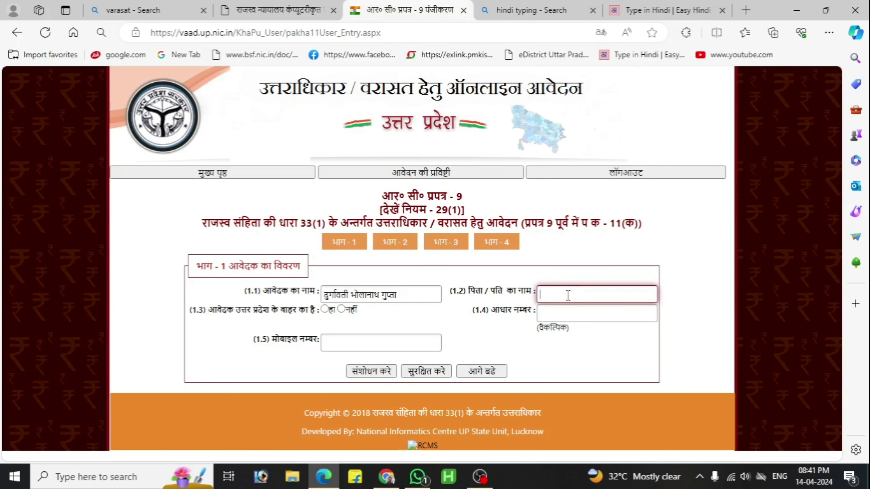
key("ctrl+v")
Mark the applicant as not living outside UP, and start the Aadhaar and mobile number entries
left_click(341, 309)
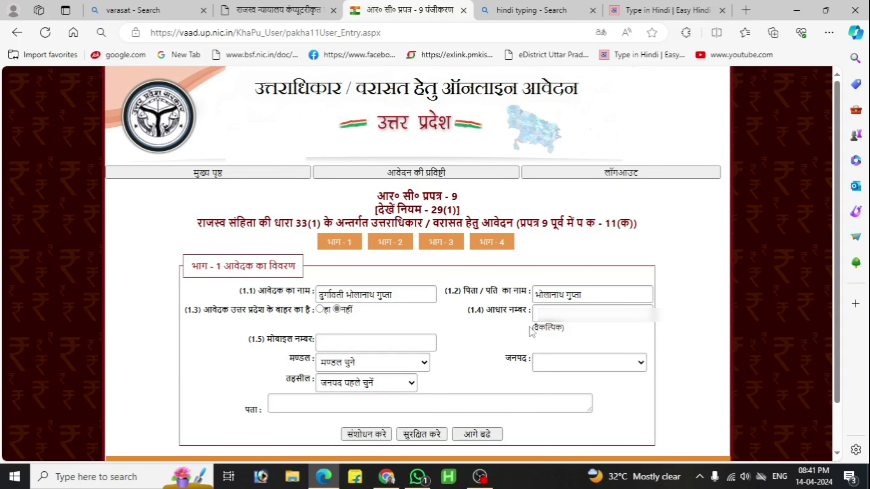
left_click(554, 316)
type("4")
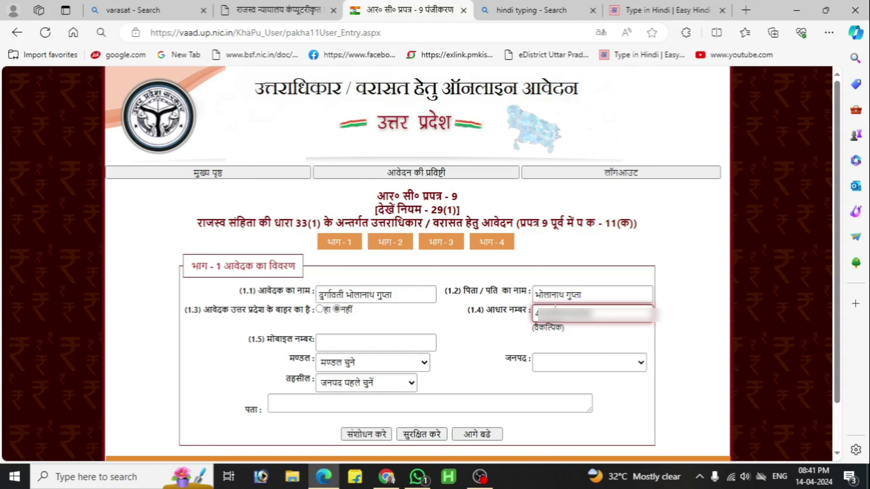
left_click(367, 346)
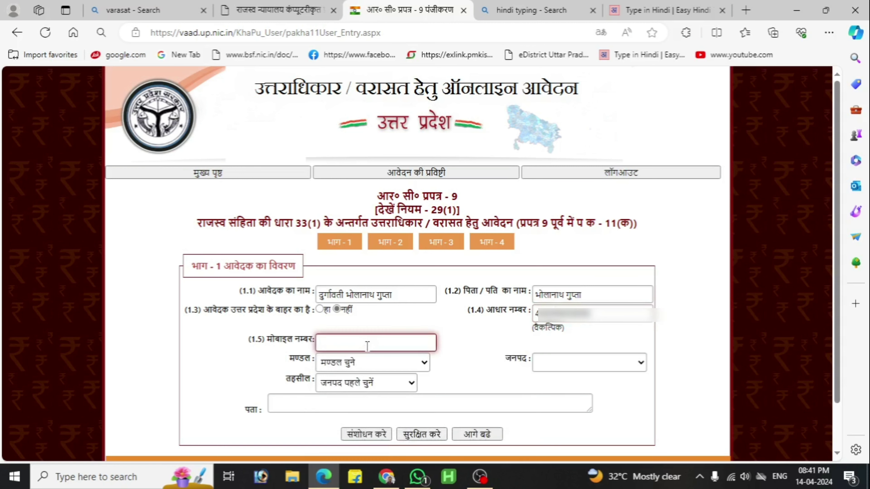
left_click(367, 346)
left_click(367, 345)
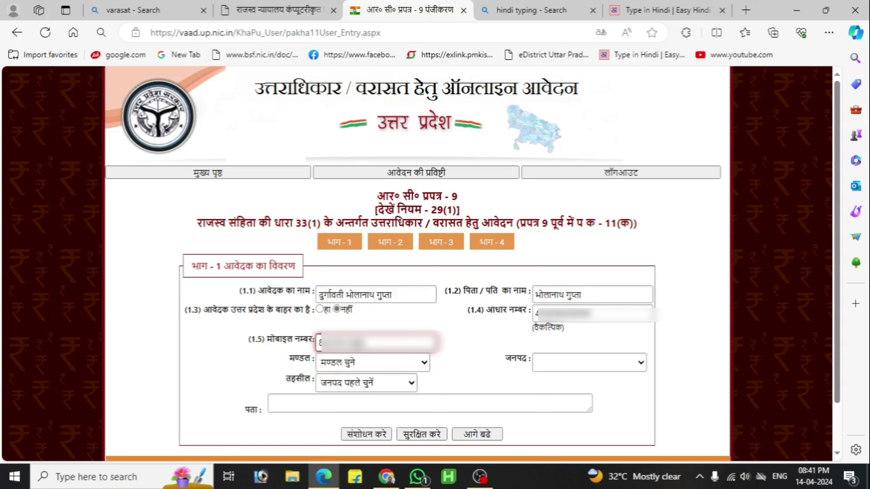
Set division आजमगढ़, district मऊ and tahsil मऊनाथ भंजन
left_click(398, 362)
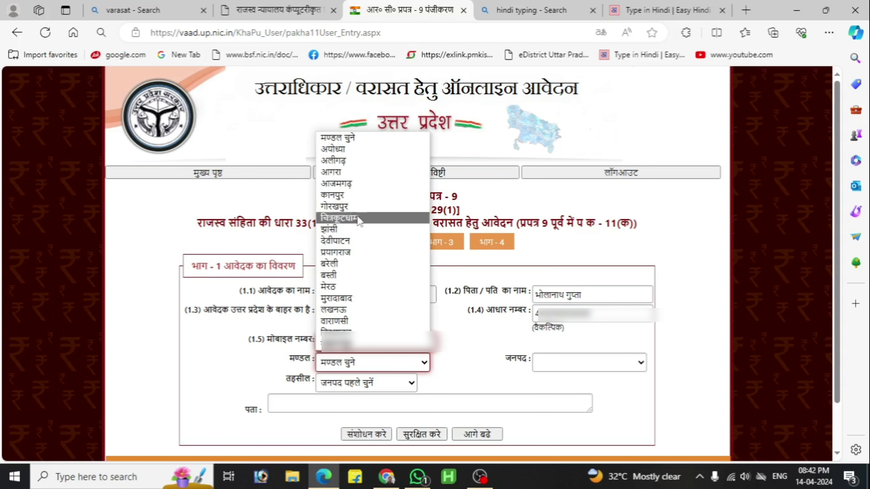
left_click(358, 190)
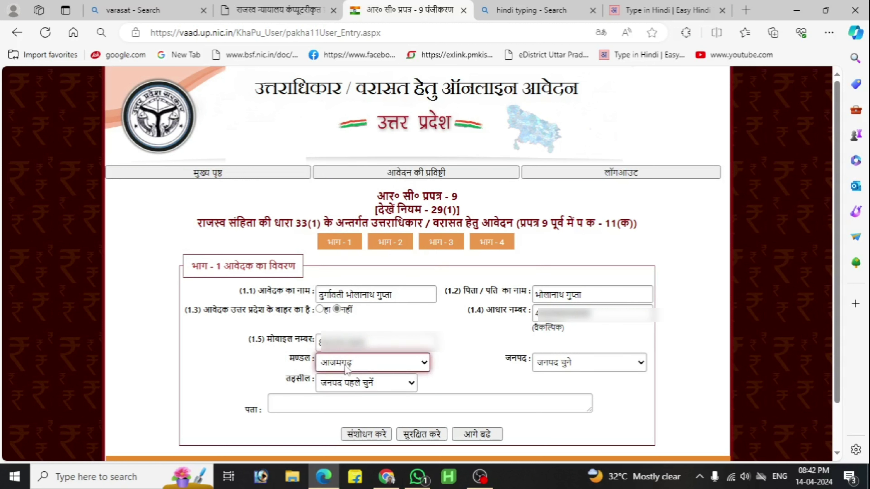
left_click(561, 363)
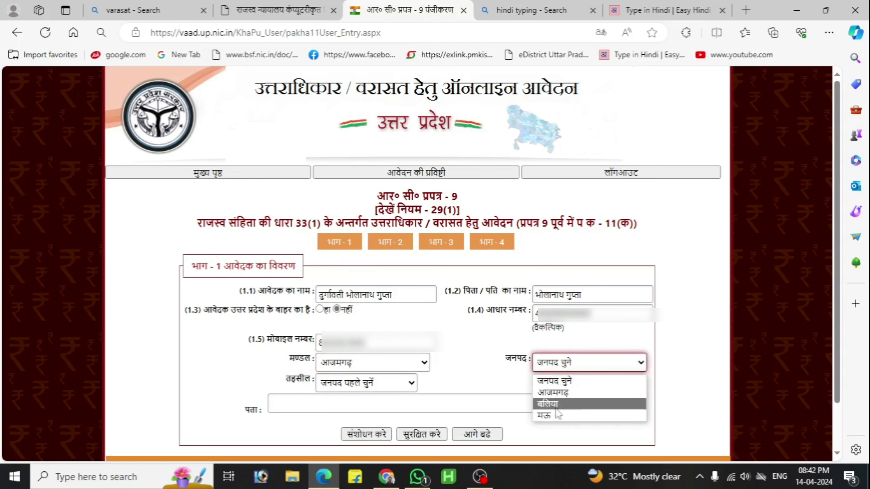
left_click(544, 415)
left_click(345, 387)
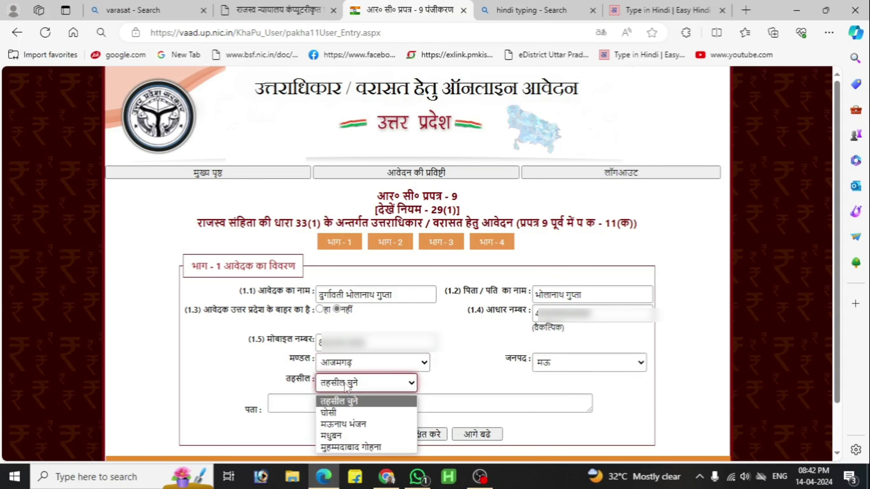
left_click(353, 424)
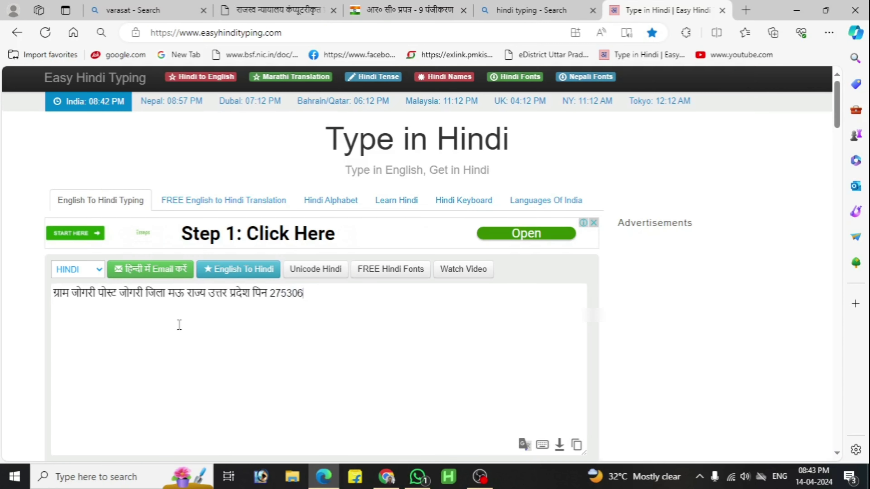
Paste the Hindi address into पता, add a hyphen, and save Part 1 with सुरक्षित करे
key("ctrl+a")
key("ctrl+c")
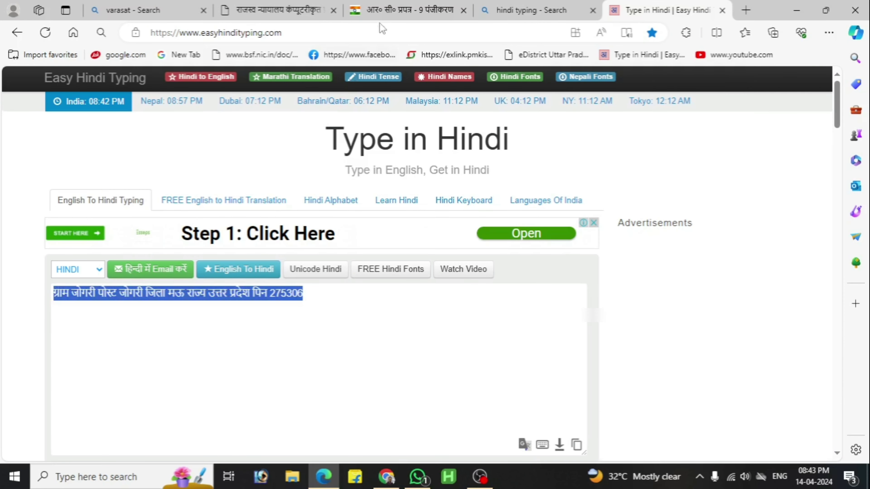
left_click(406, 10)
left_click(360, 407)
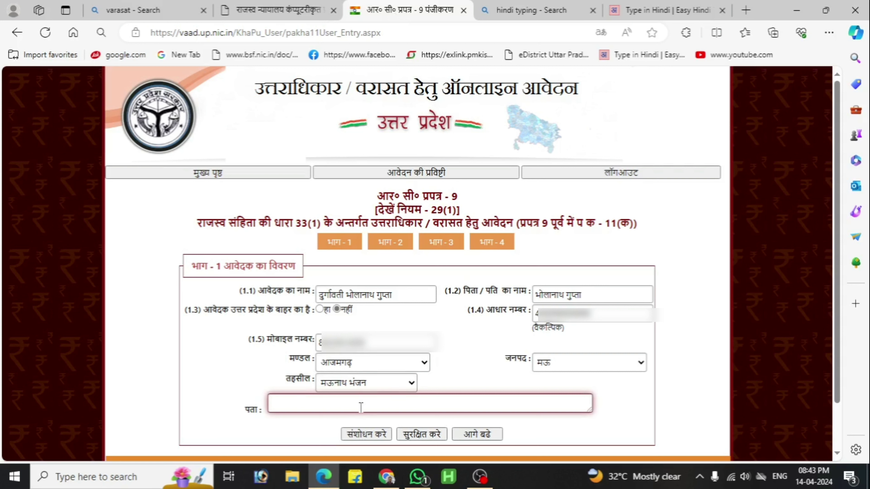
key("ctrl+v")
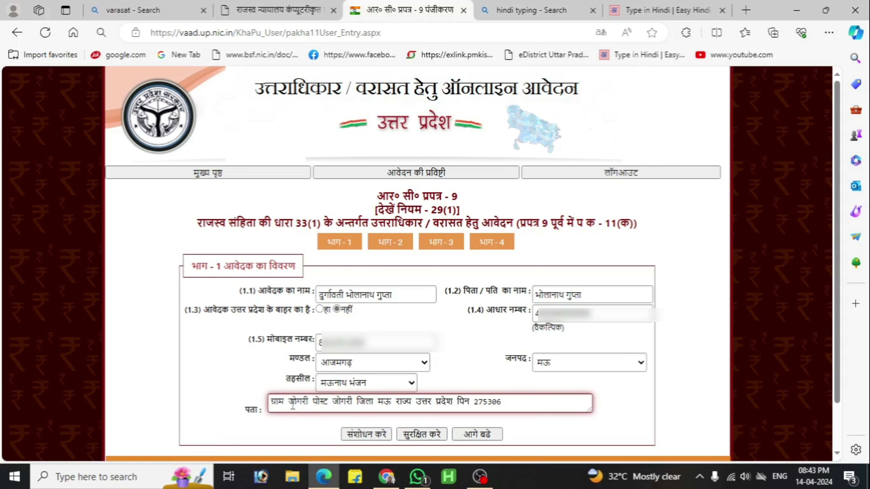
type("-")
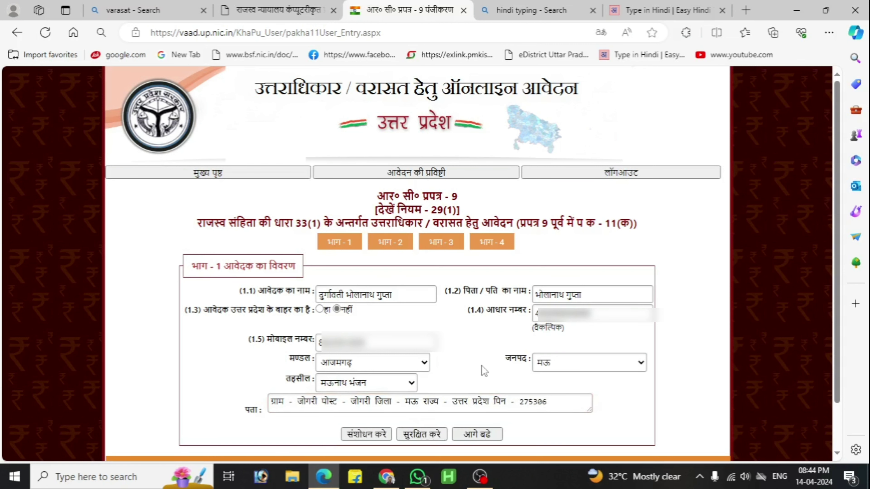
scroll(481, 367, "down", 2)
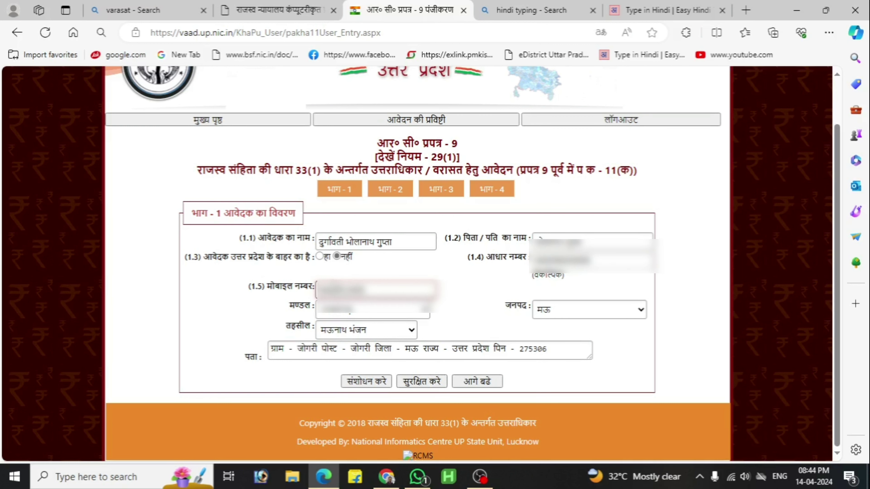
left_click(425, 383)
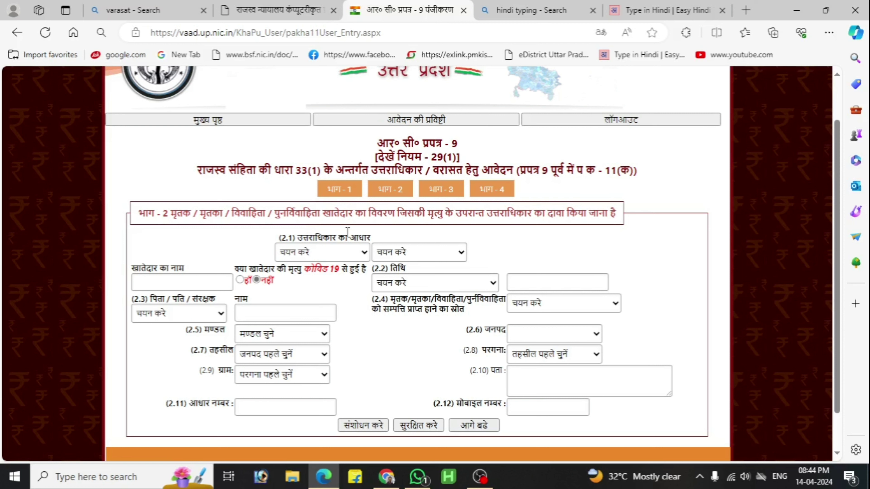
Set the (2.1) succession basis to पुरुष खातेदार and the reason to खातेदार की मृत्यु
left_click(336, 247)
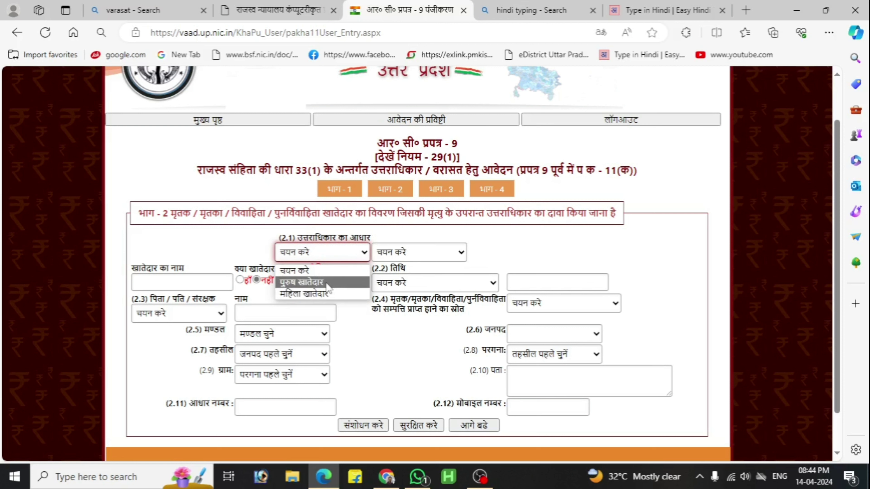
left_click(327, 282)
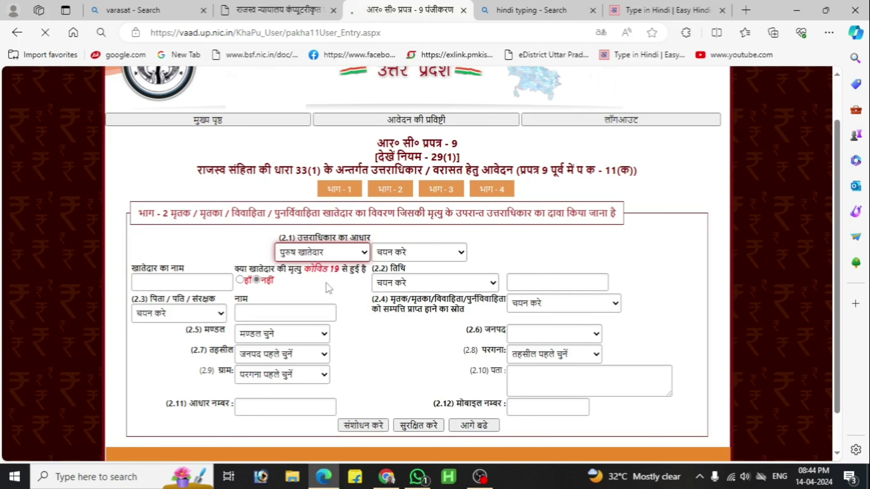
left_click(419, 253)
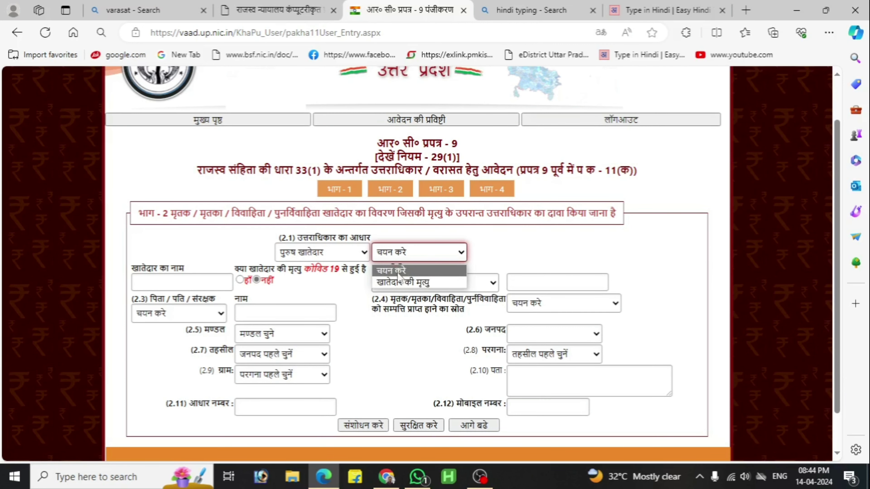
left_click(408, 283)
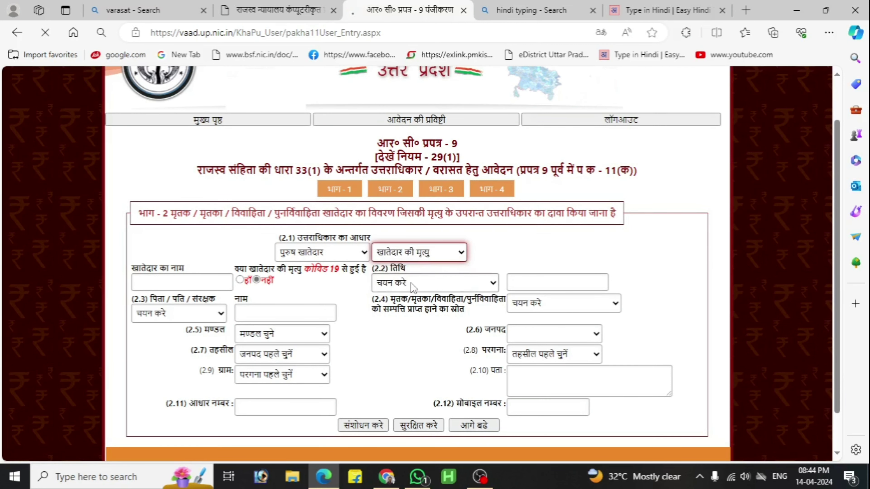
Paste the deceased holder's Hindi name into खातेदार का नाम
left_click(186, 279)
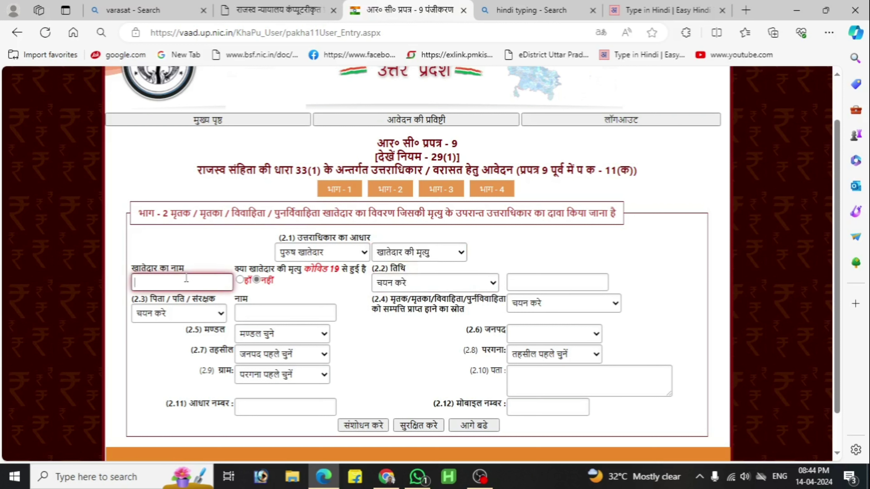
left_click(264, 310)
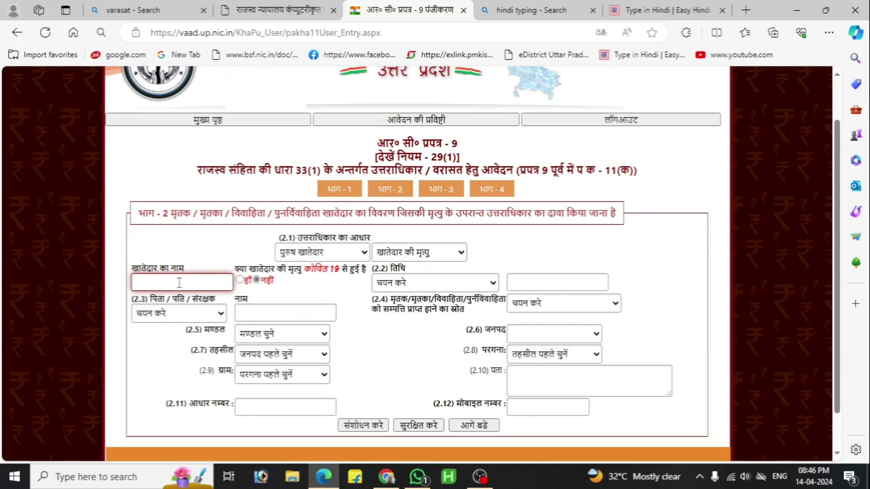
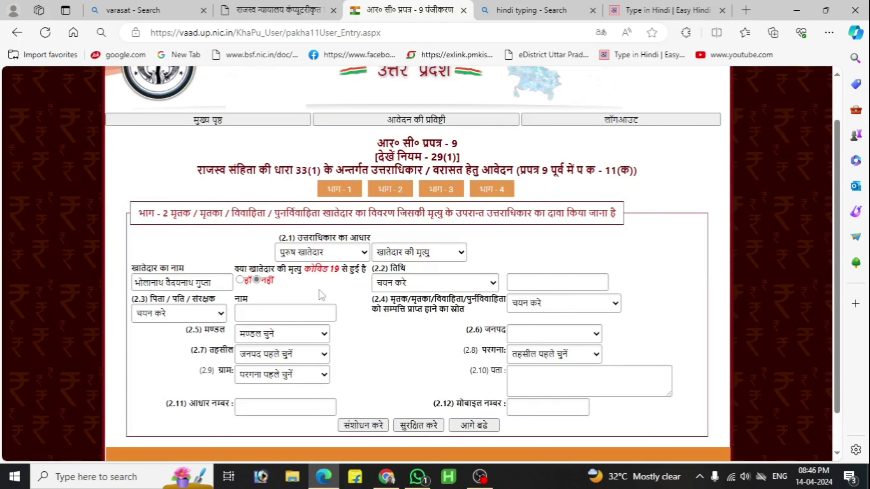
Choose खातेदार की मृत्यु की तिथि as the (2.2) date type
left_click(424, 283)
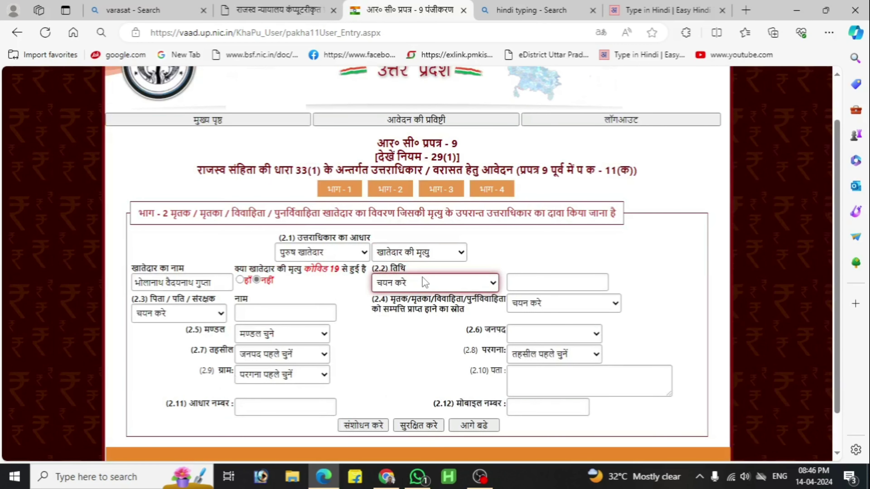
left_click(423, 283)
left_click(418, 310)
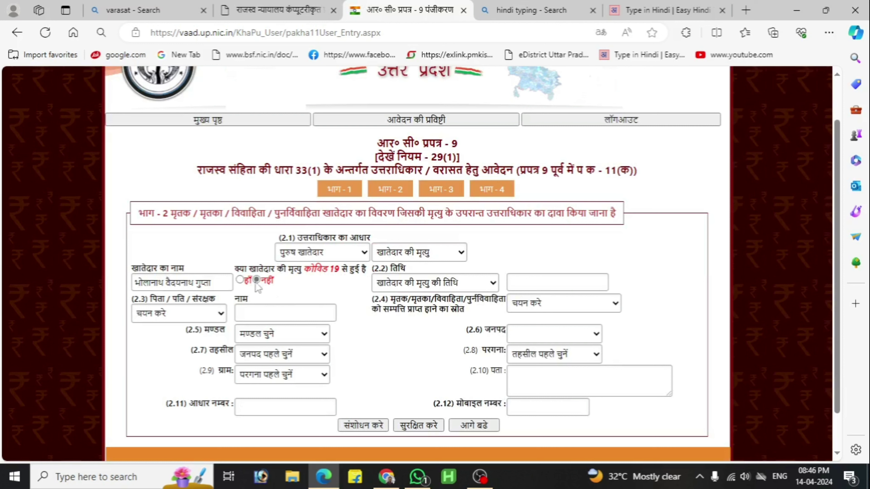
Pick 13 December 2022 in the calendar as the death date
left_click(515, 282)
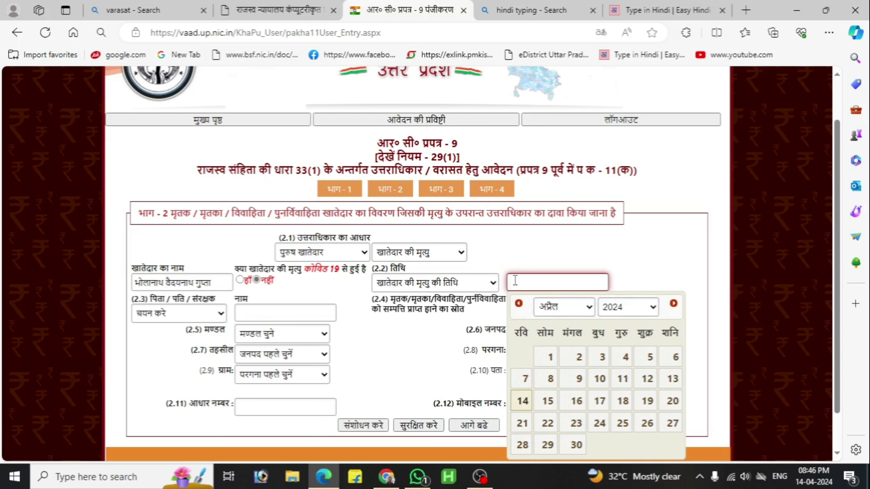
left_click(627, 306)
left_click(615, 155)
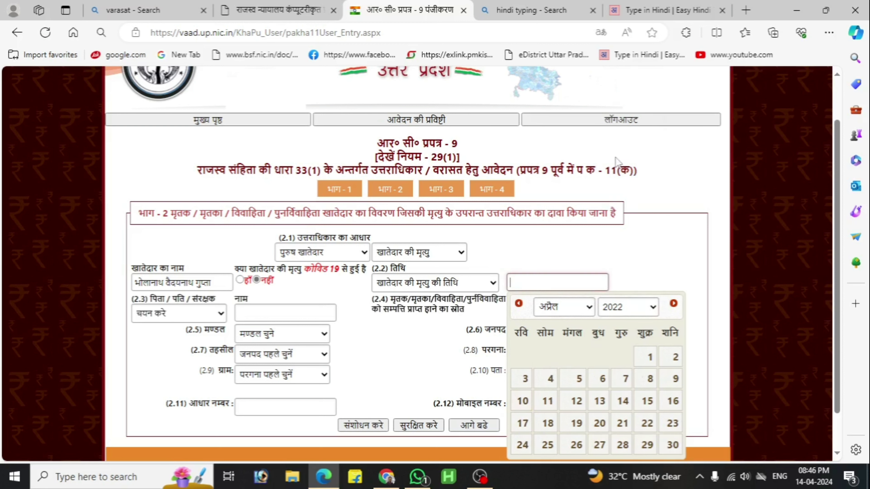
left_click(571, 307)
left_click(568, 286)
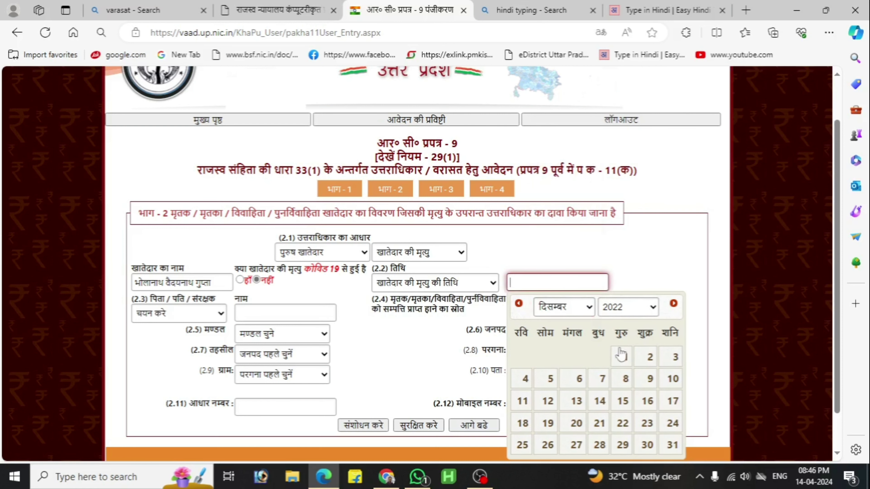
left_click(576, 401)
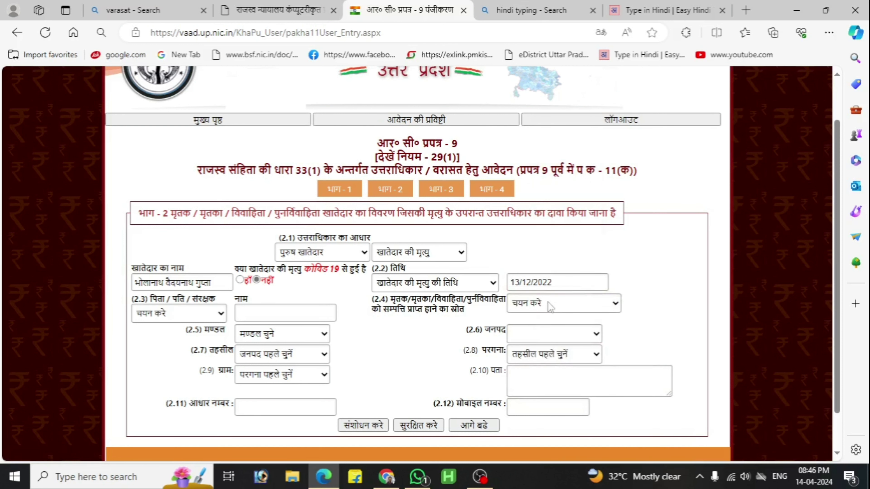
Set the holder's relation type to पिता का नाम and move to the father's name field
left_click(193, 314)
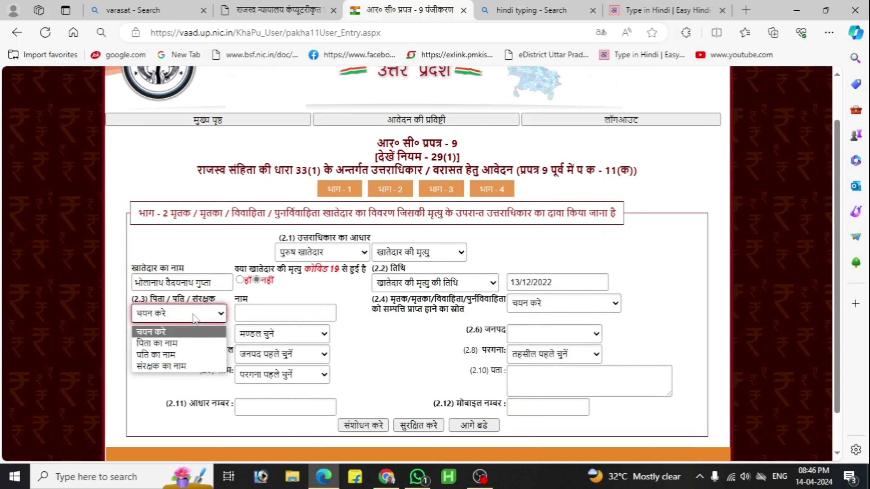
left_click(185, 344)
left_click(253, 312)
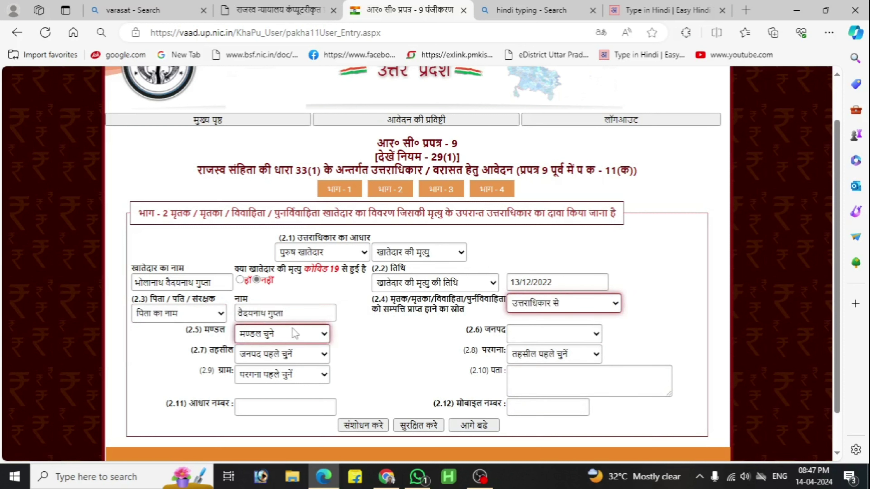
Place the holder in मण्डल आजमगढ़, जनपद मऊ, तहसील मऊनाथ भंजन and परगना घोसी
left_click(290, 335)
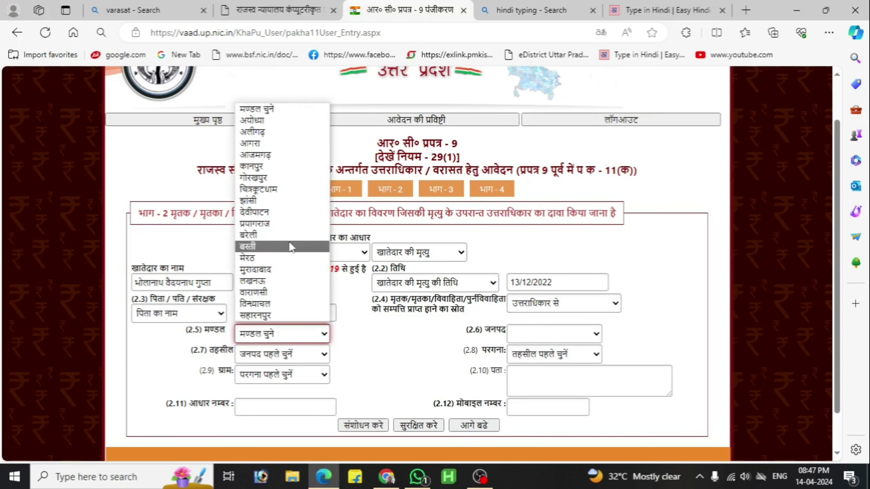
left_click(263, 156)
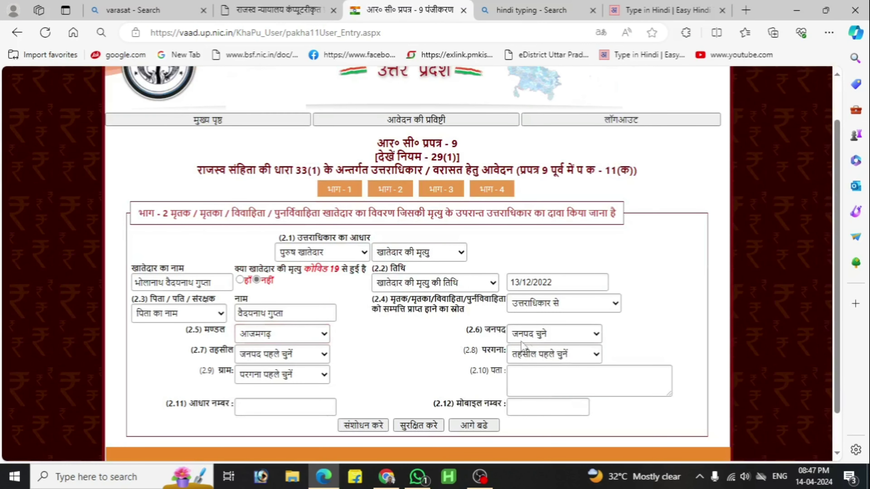
left_click(547, 335)
left_click(526, 385)
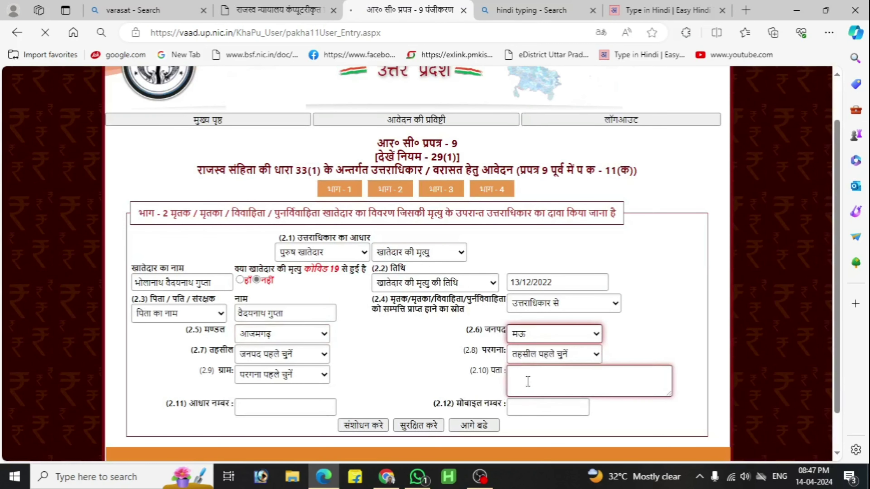
left_click(276, 355)
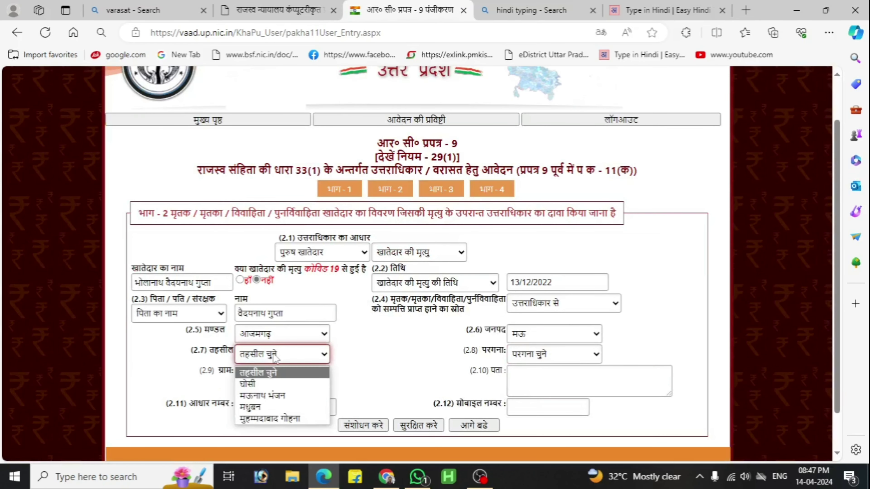
left_click(273, 395)
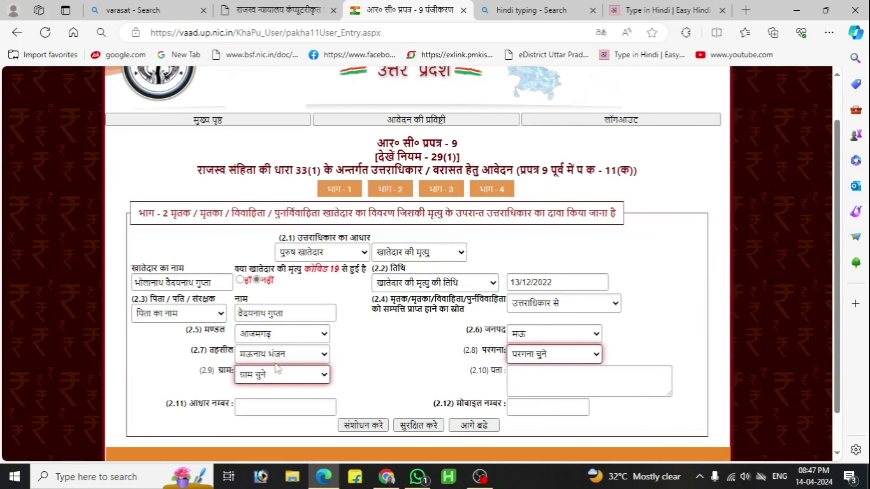
left_click(538, 358)
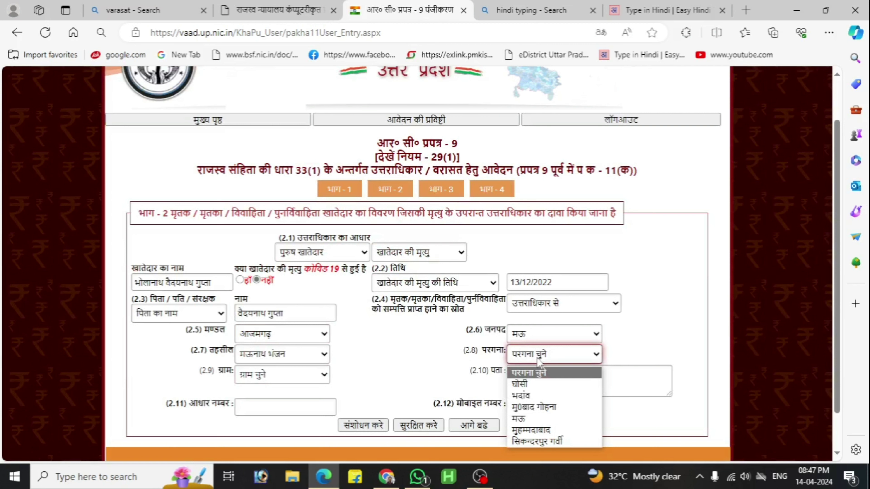
left_click(530, 384)
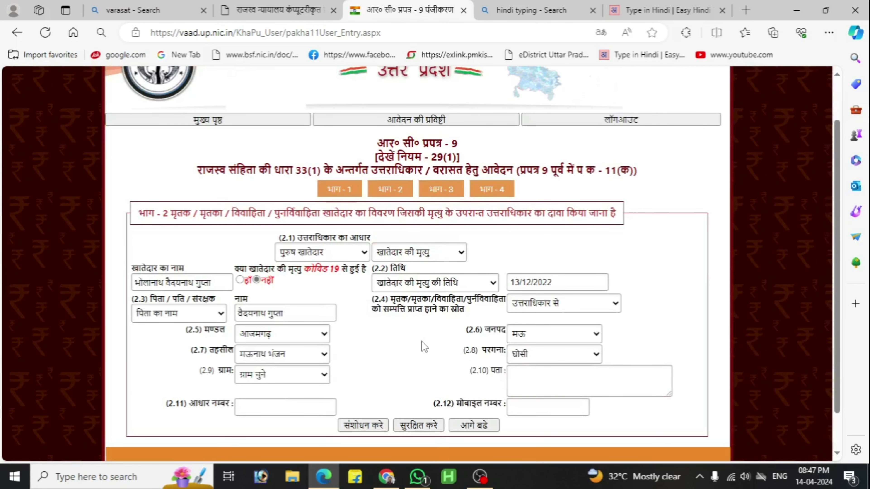
Pick the deceased's village from the ग्राम list and save Part 2 with सुरक्षित करे
scroll(414, 334, "down", 1)
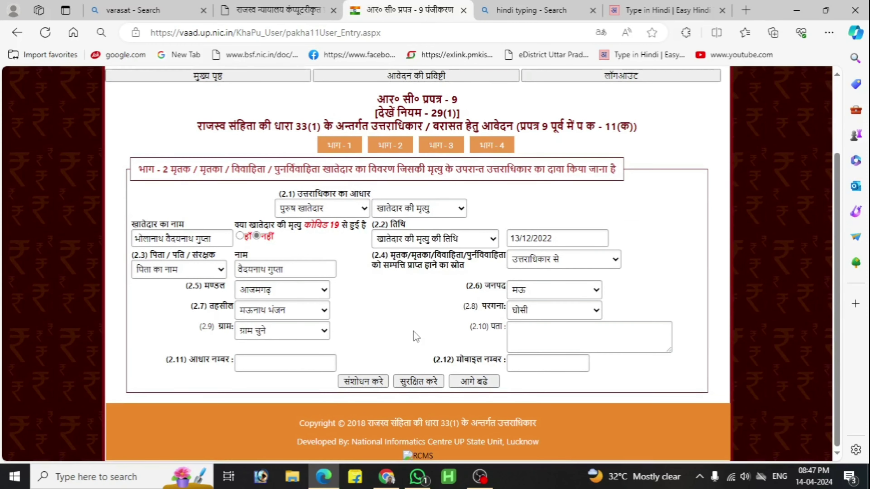
left_click(310, 335)
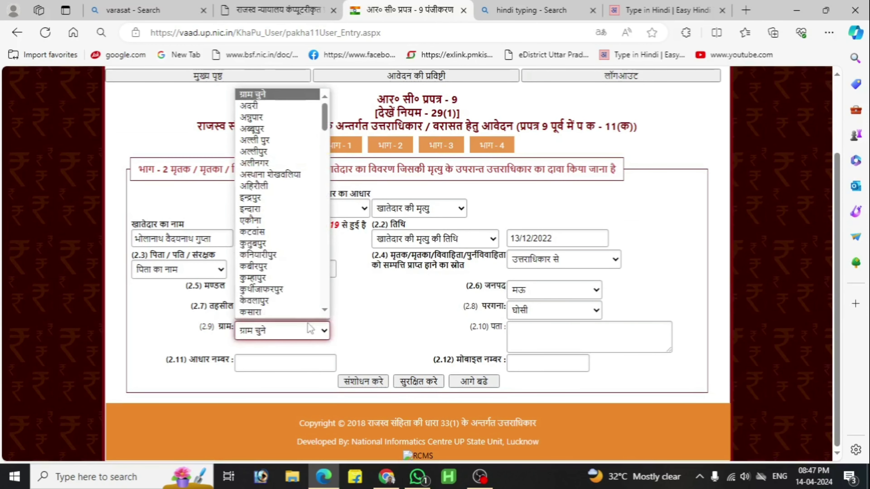
scroll(297, 159, "down", 6)
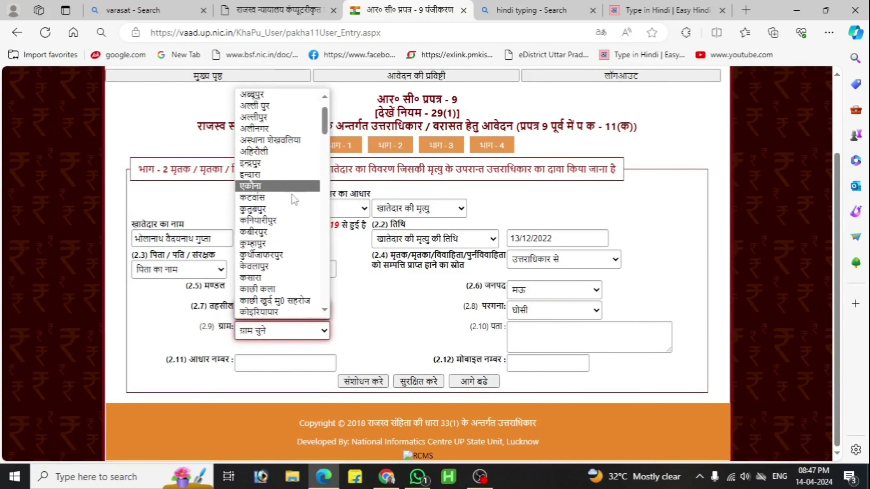
scroll(279, 244, "down", 1)
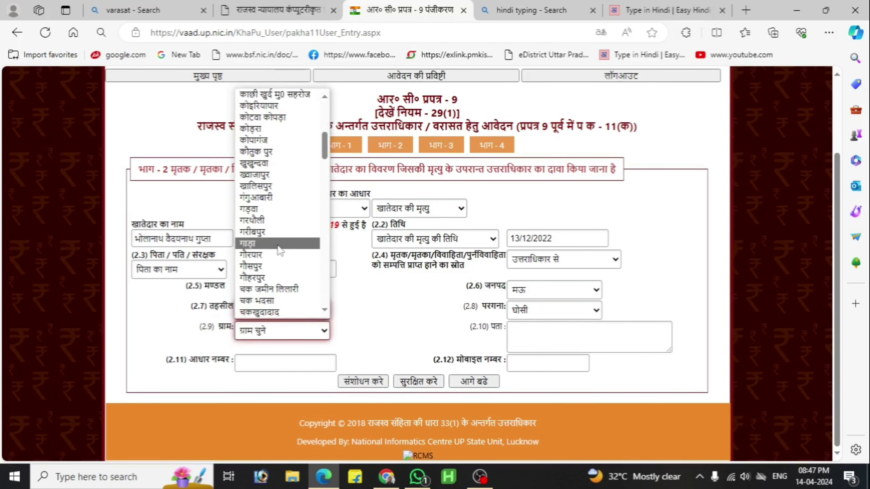
scroll(279, 244, "down", 4)
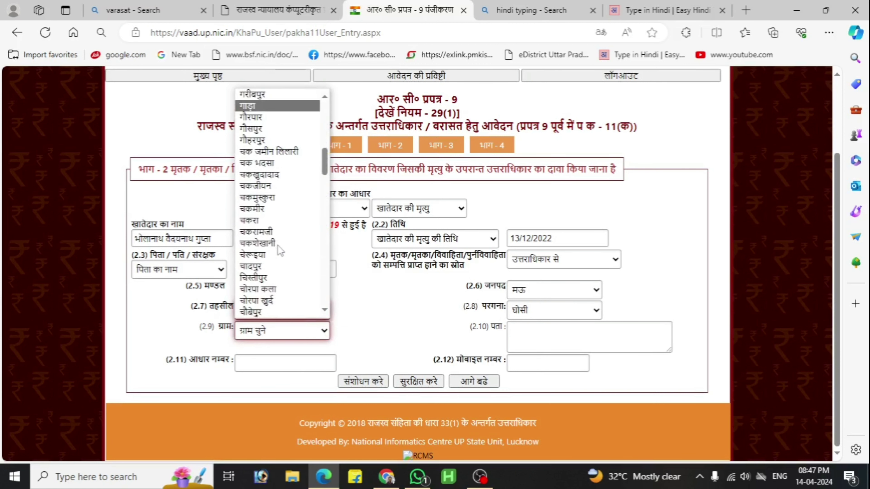
left_click(279, 244)
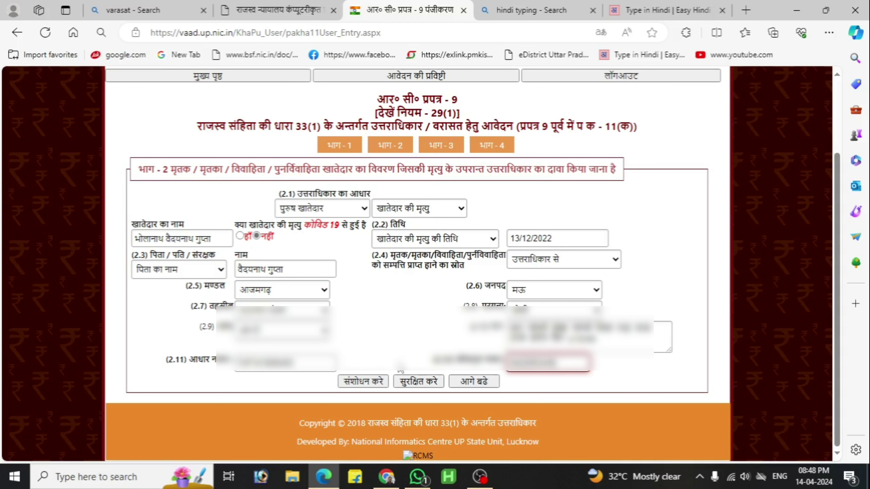
left_click(433, 380)
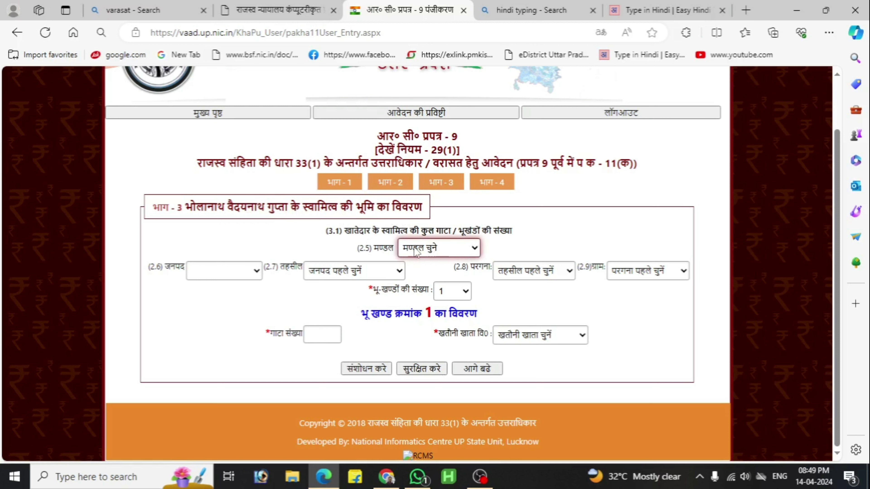
Set the land's मण्डल आजमगढ़, जनपद मऊ, तहसील मऊनाथ भंजन and परगना घोसी
left_click(439, 251)
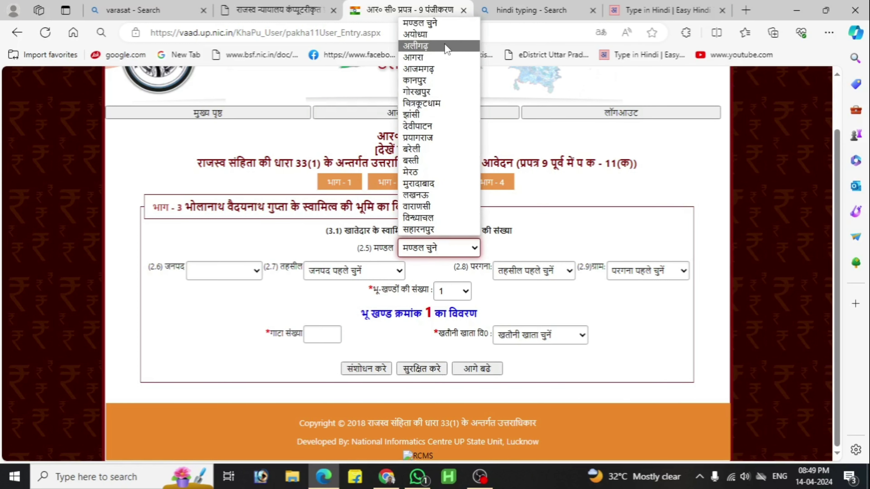
left_click(421, 70)
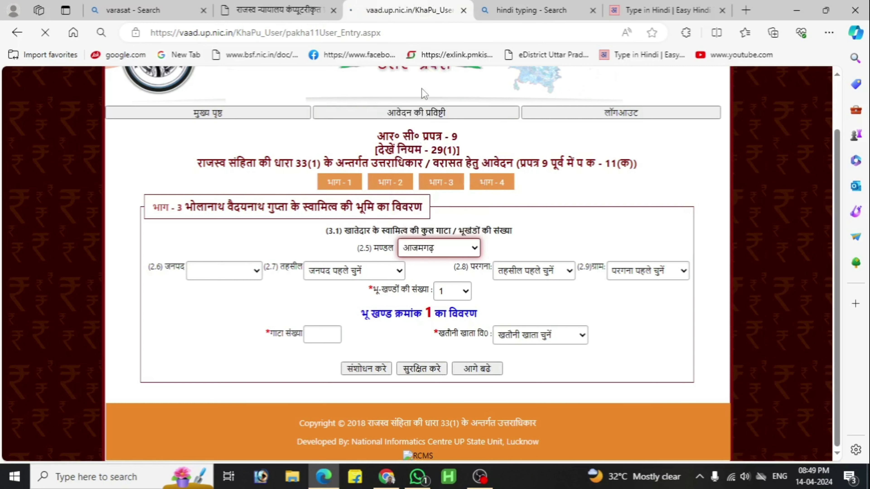
left_click(230, 278)
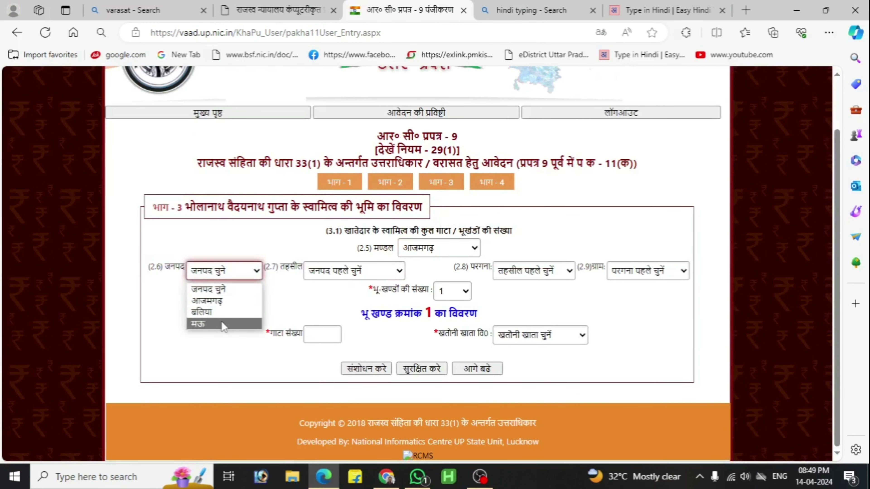
left_click(222, 324)
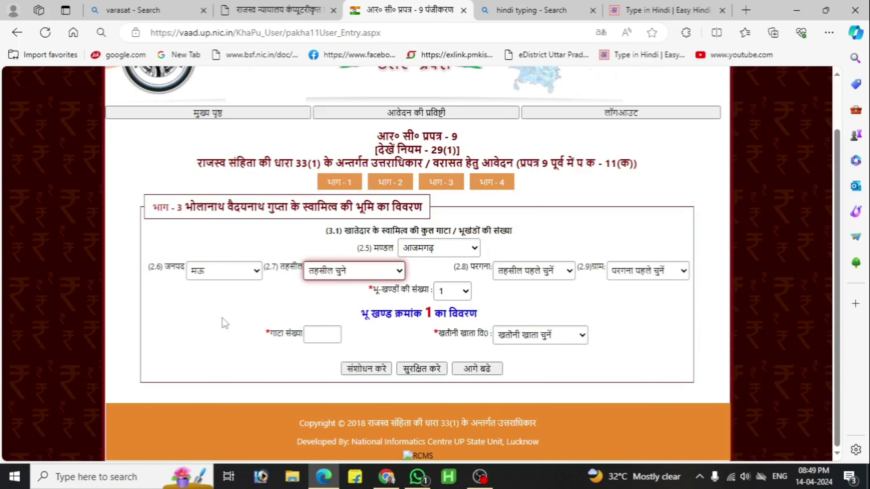
left_click(356, 269)
left_click(337, 311)
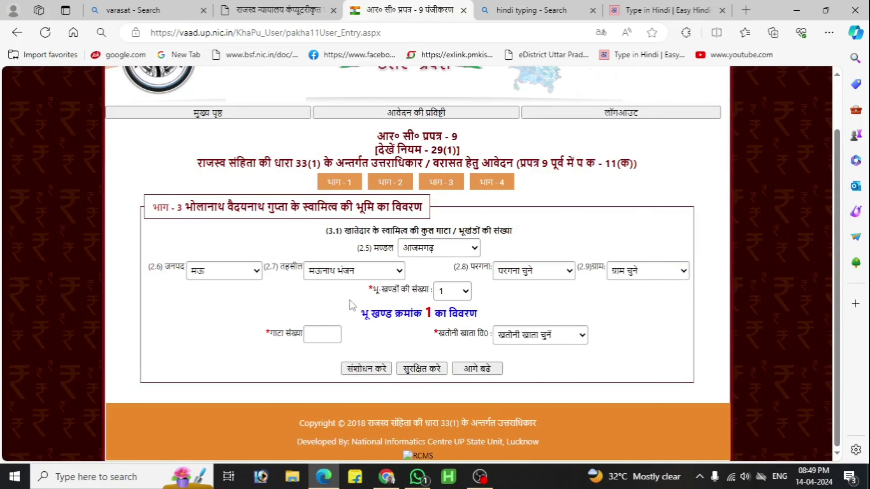
left_click(520, 271)
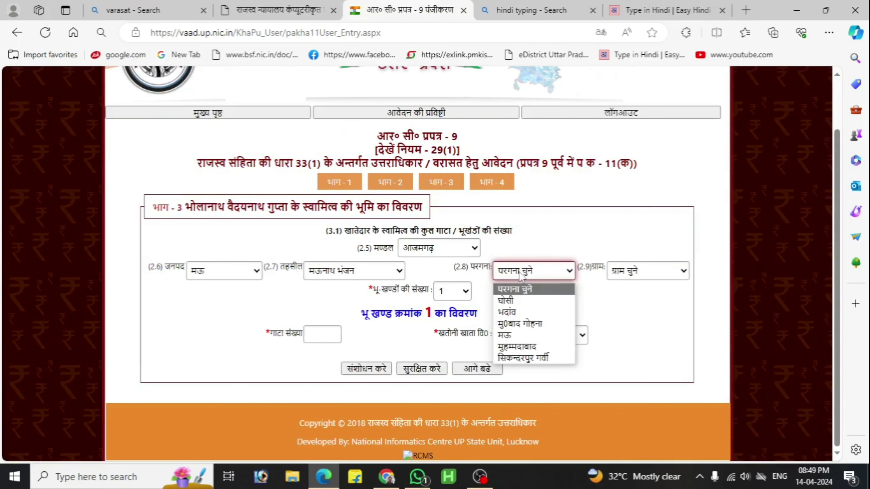
left_click(526, 301)
Choose जोगरी as the land's village
left_click(651, 274)
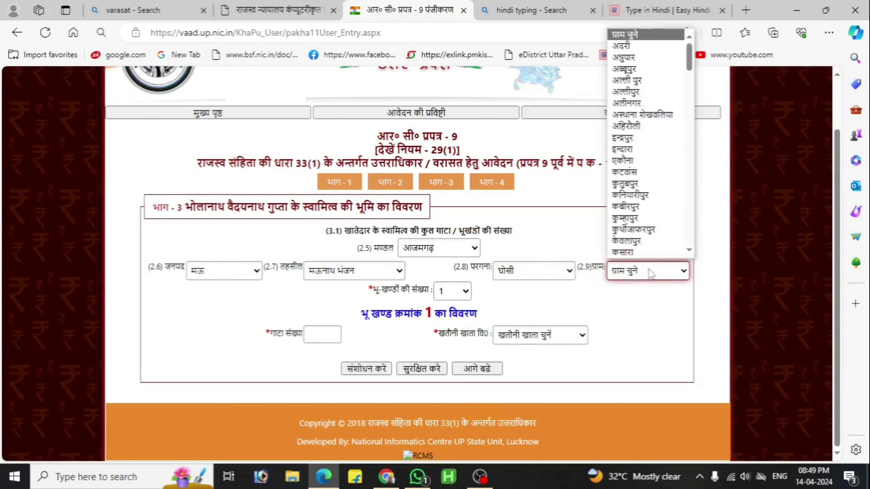
scroll(647, 179, "down", 10)
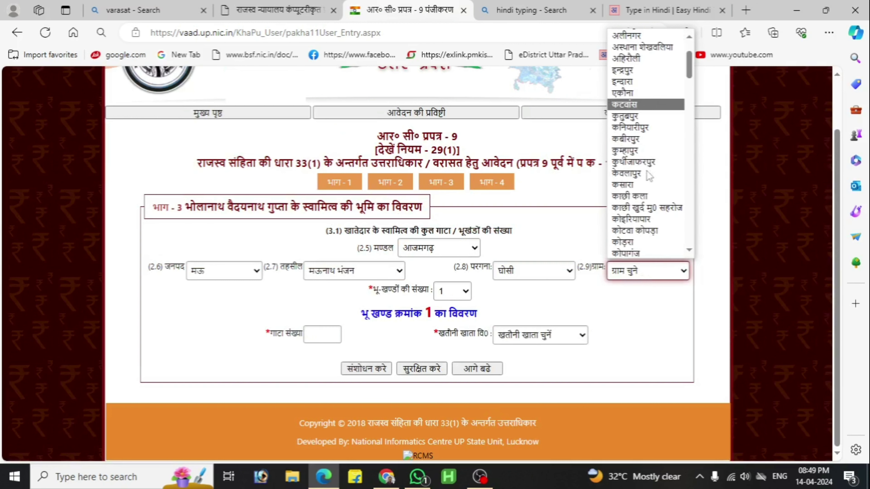
scroll(640, 187, "down", 5)
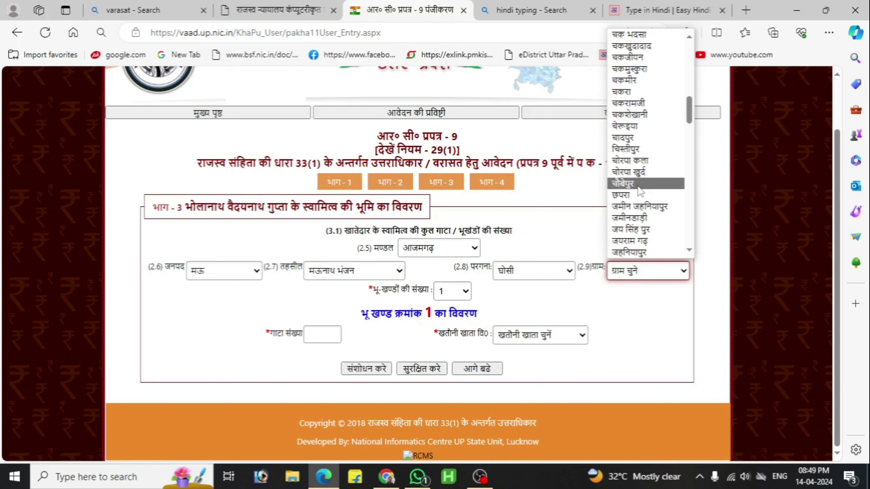
scroll(640, 192, "down", 1)
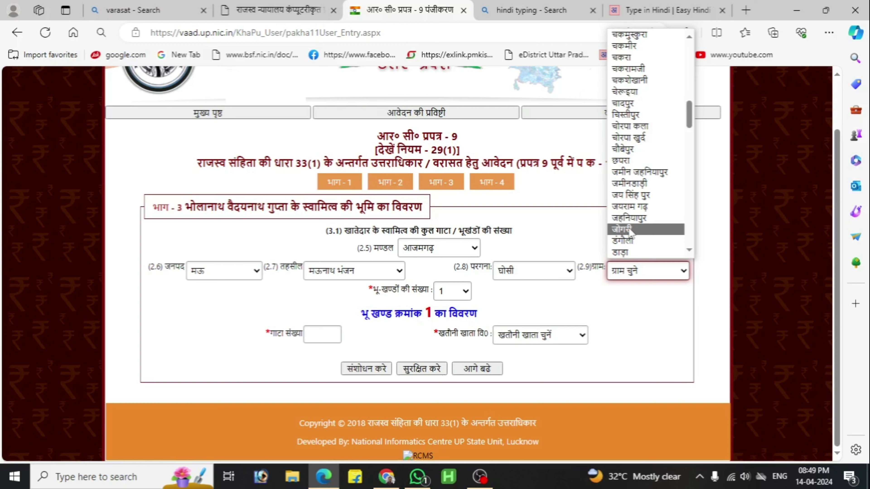
left_click(630, 229)
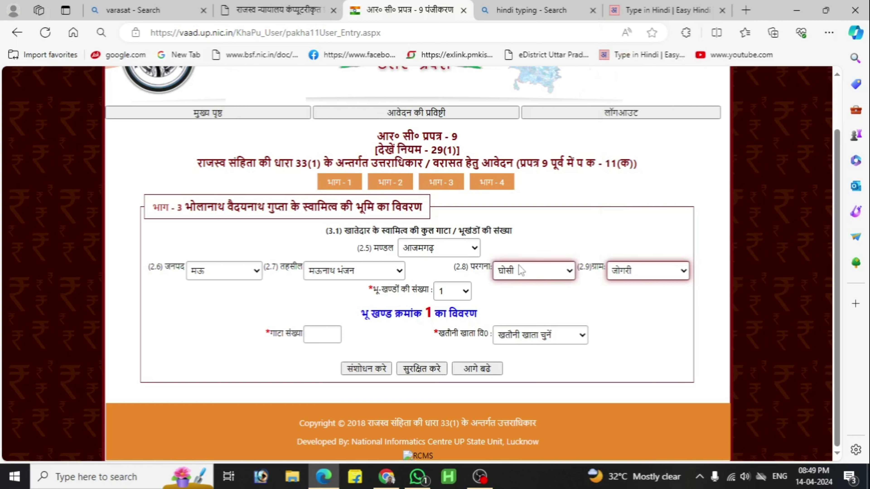
Keep the number of plots at 1 and go to the गाटा संख्या field
left_click(469, 293)
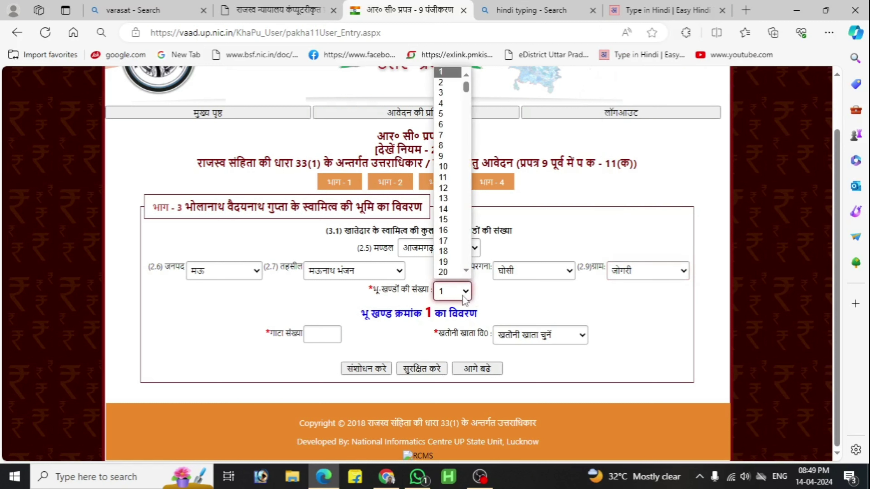
scroll(442, 146, "down", 3)
scroll(442, 147, "down", 7)
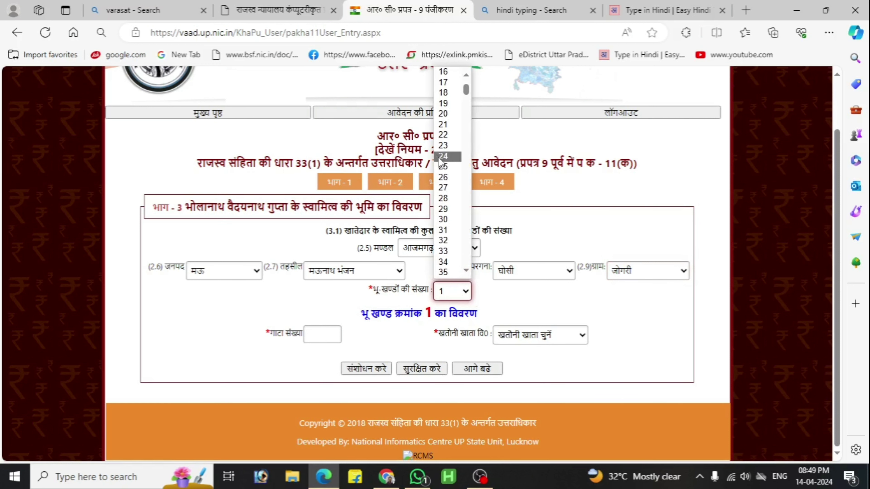
scroll(444, 186, "down", 9)
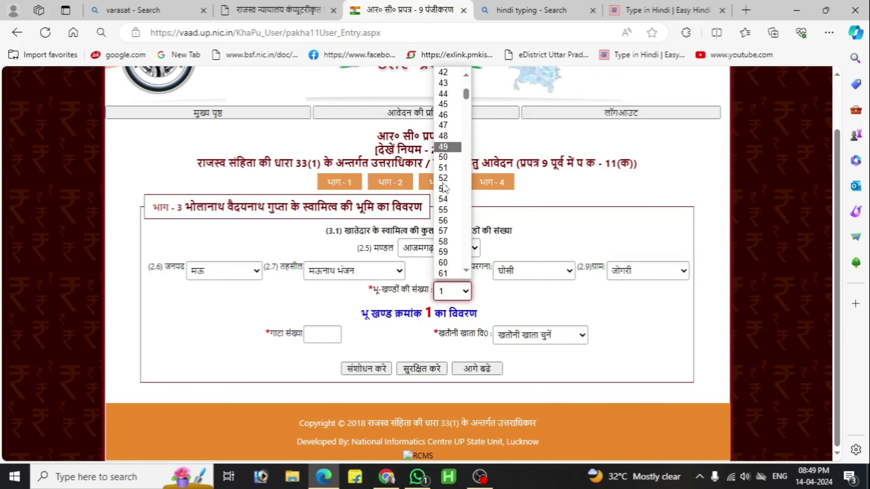
scroll(444, 186, "up", 19)
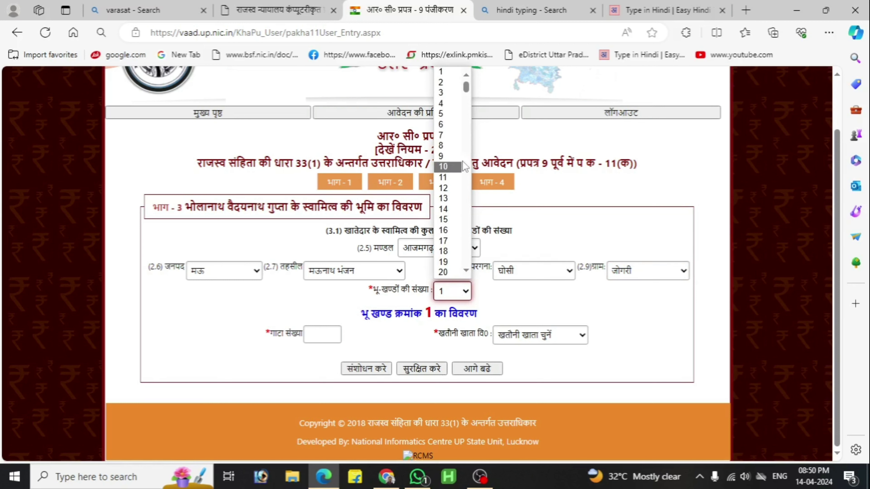
left_click(452, 74)
left_click(318, 339)
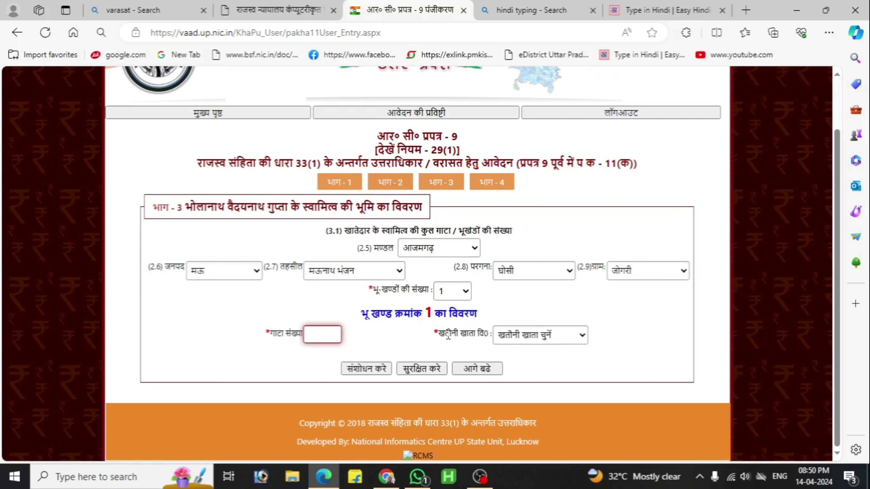
Enter plot 88, choose its khata 00219 entry, and save the land details
type("88")
left_click(405, 338)
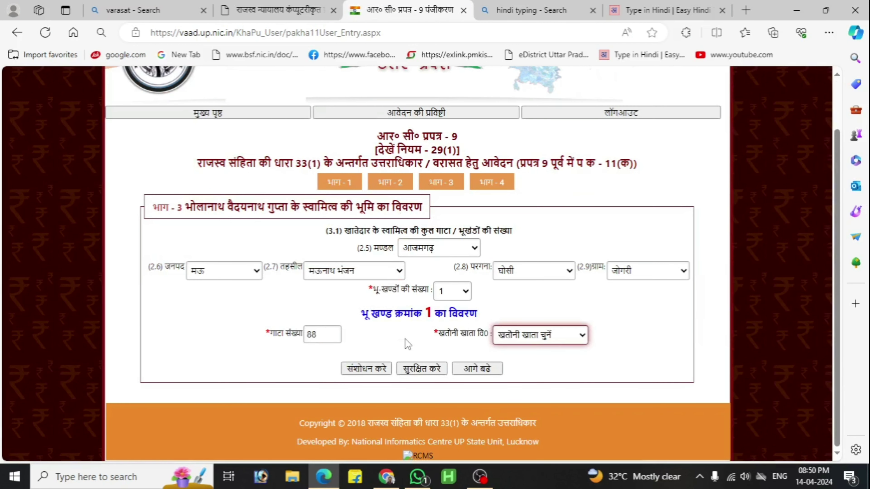
left_click(555, 339)
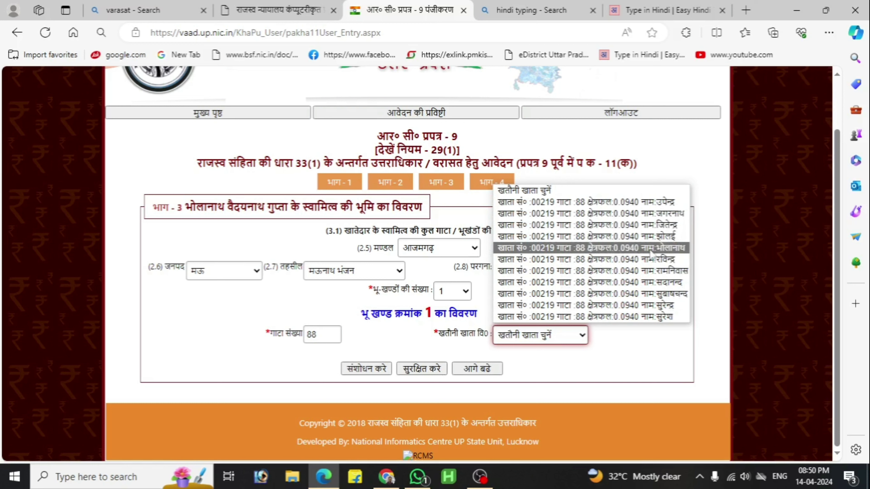
left_click(668, 248)
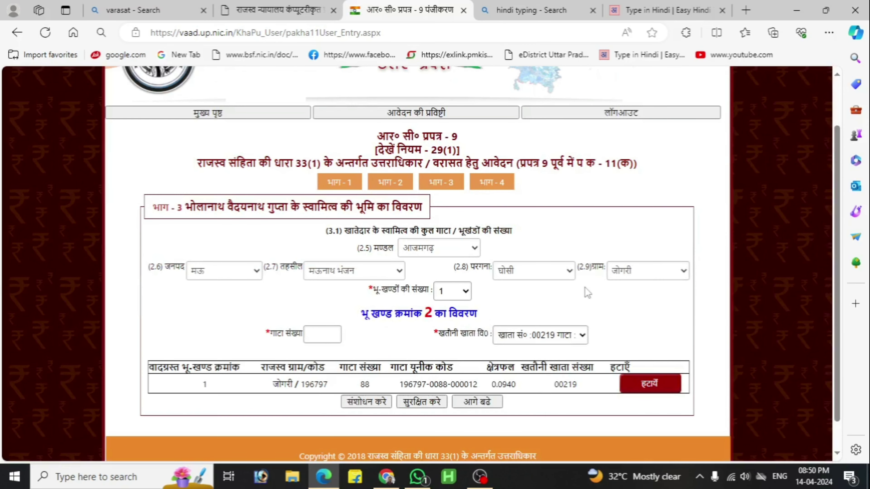
scroll(585, 288, "down", 1)
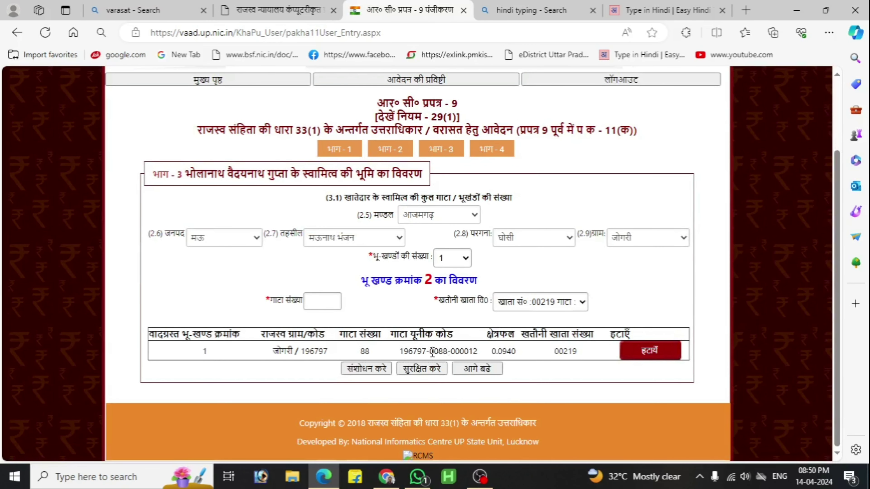
left_click(422, 368)
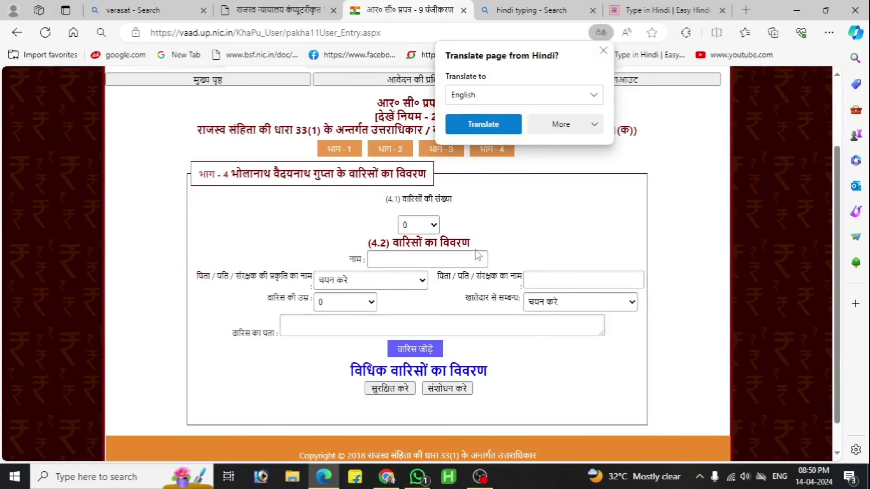
Dismiss the translation popup and set वारिसों की संख्या to 3
left_click(604, 50)
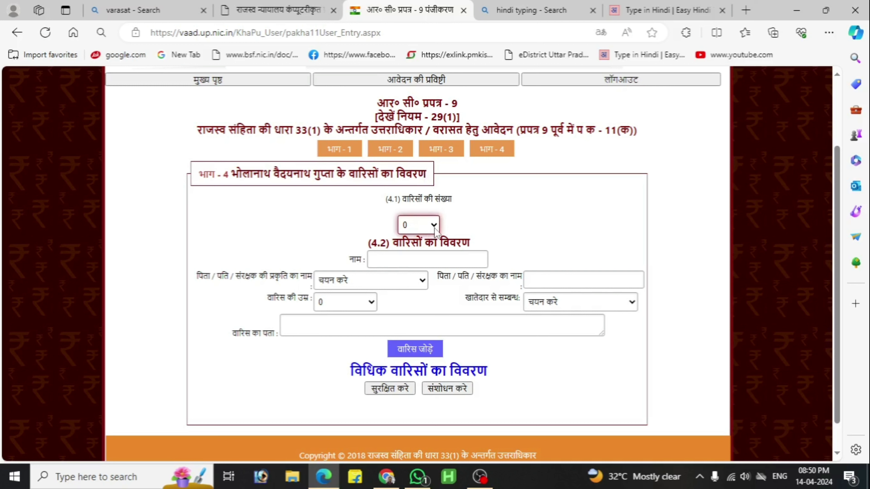
left_click(433, 226)
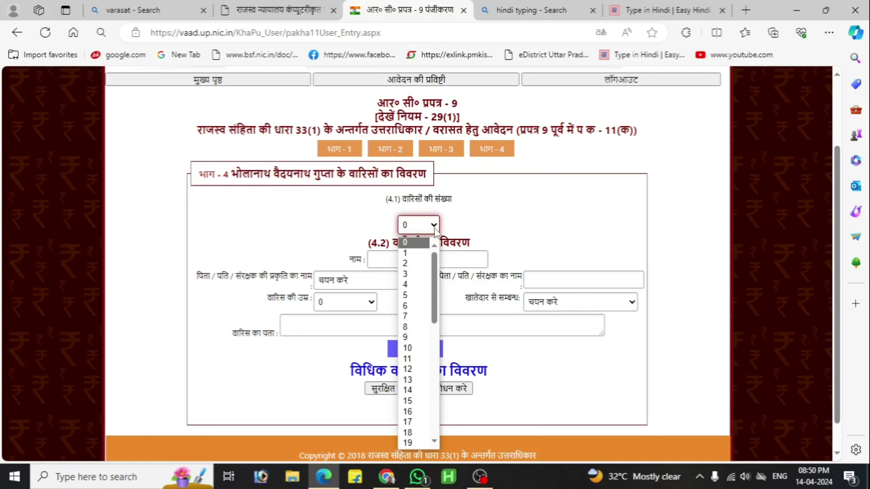
left_click(410, 273)
Paste the first heir's name, choose पति as relation, and paste the husband's name
left_click(407, 264)
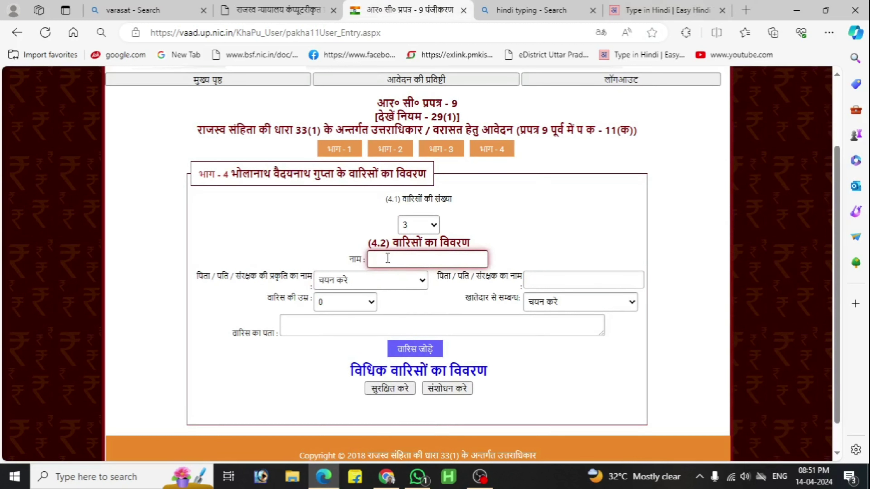
left_click(397, 283)
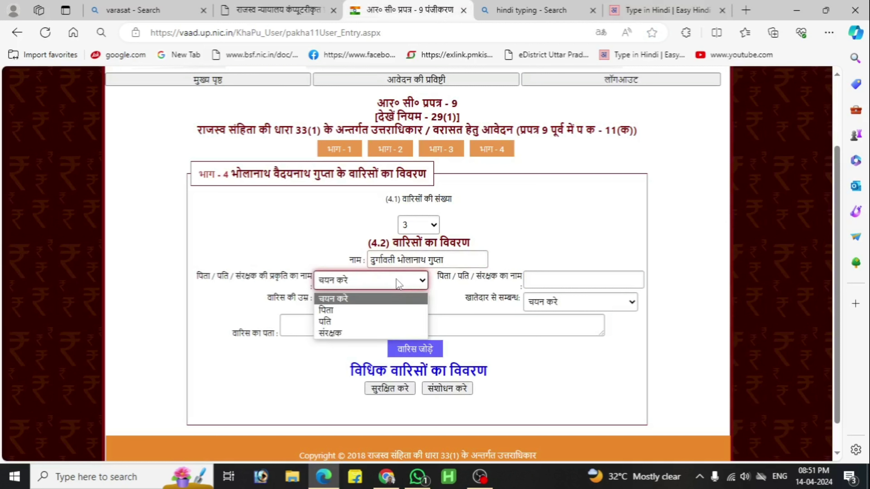
left_click(354, 321)
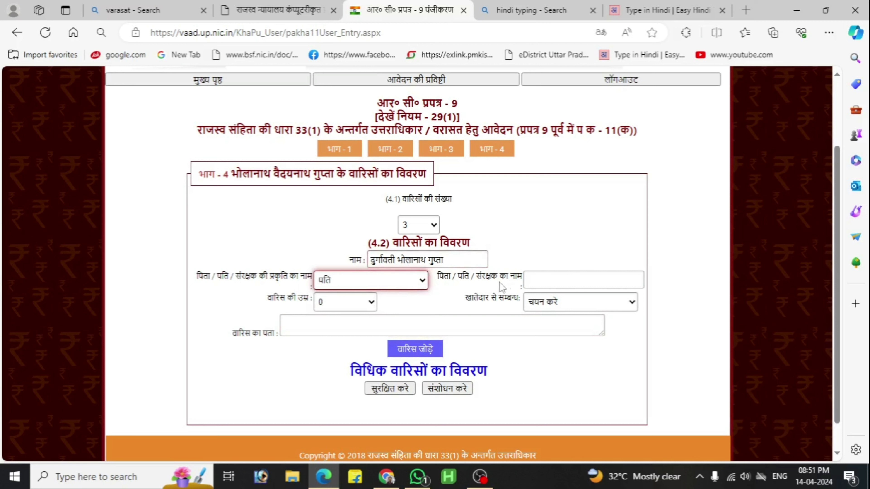
left_click(533, 278)
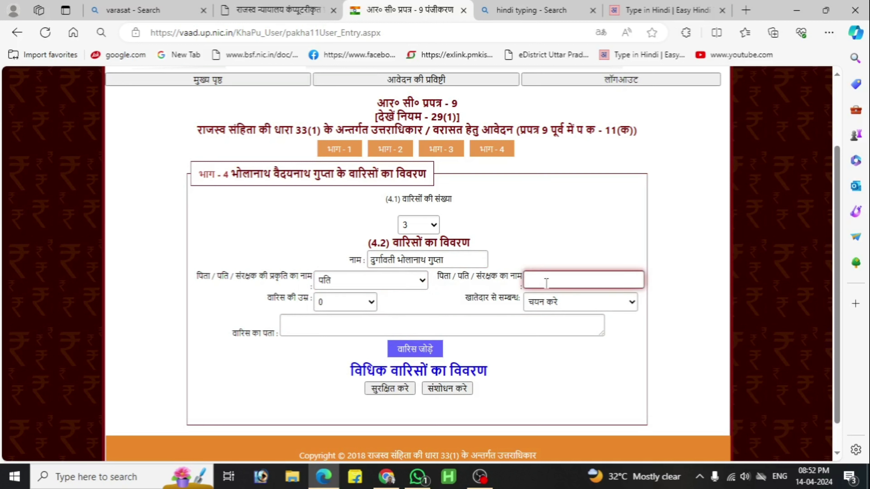
Set the first heir's age to 68 and relation to the holder as विधवा
left_click(354, 308)
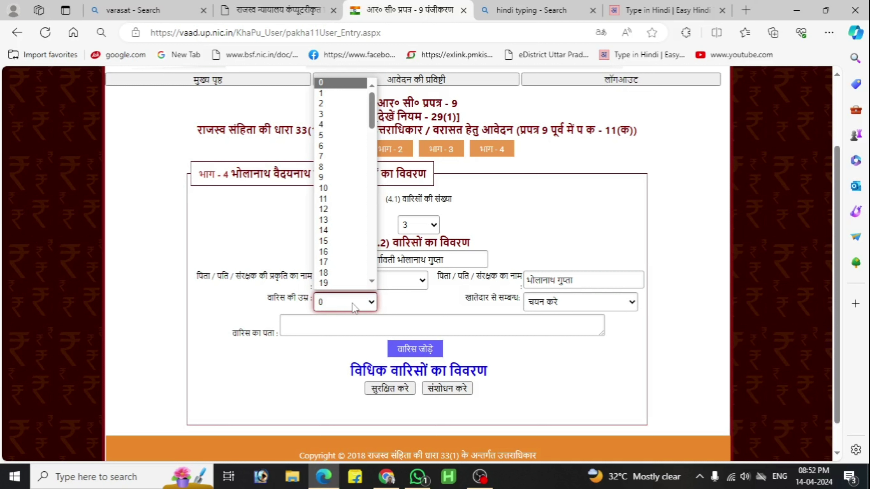
scroll(334, 212, "down", 1)
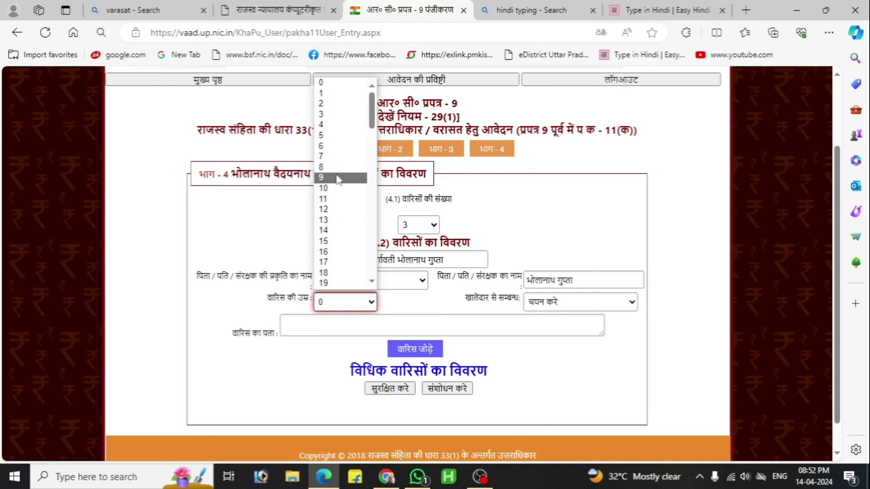
scroll(338, 213, "down", 7)
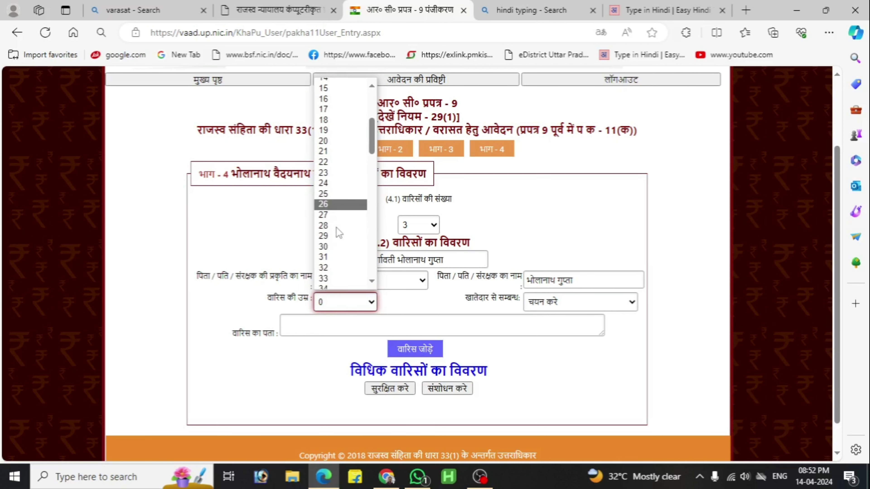
scroll(337, 235, "down", 5)
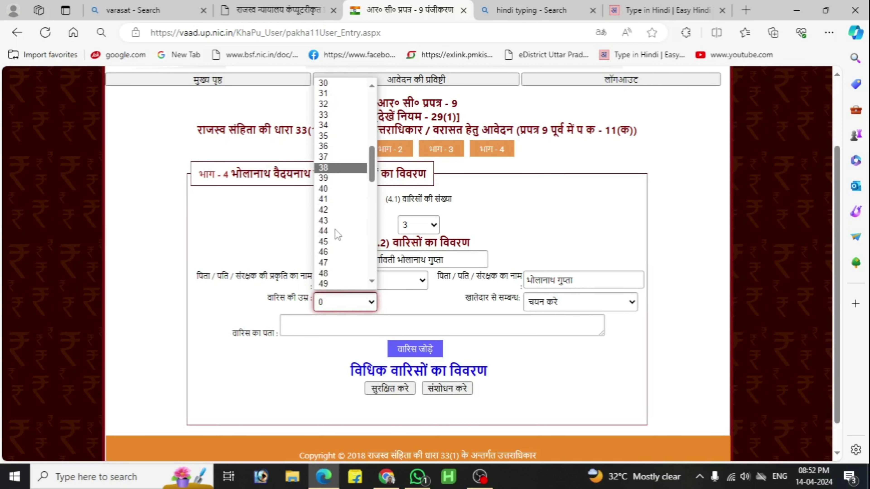
scroll(334, 232, "down", 5)
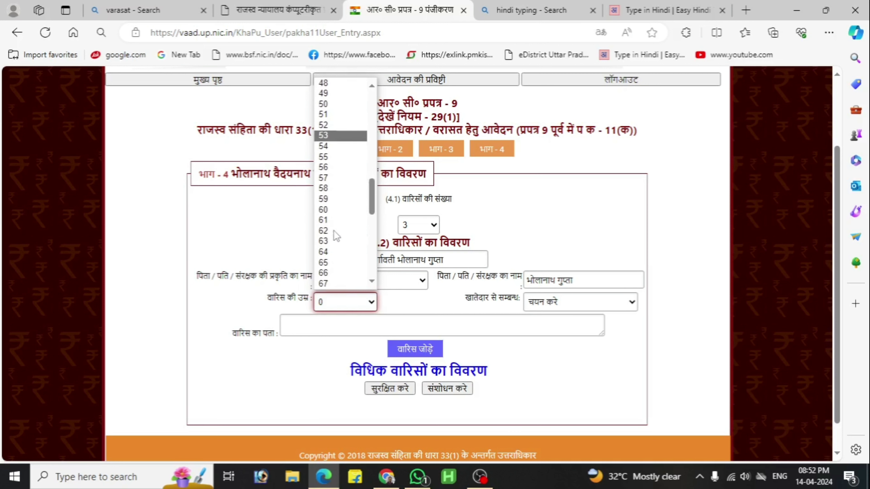
left_click(334, 231)
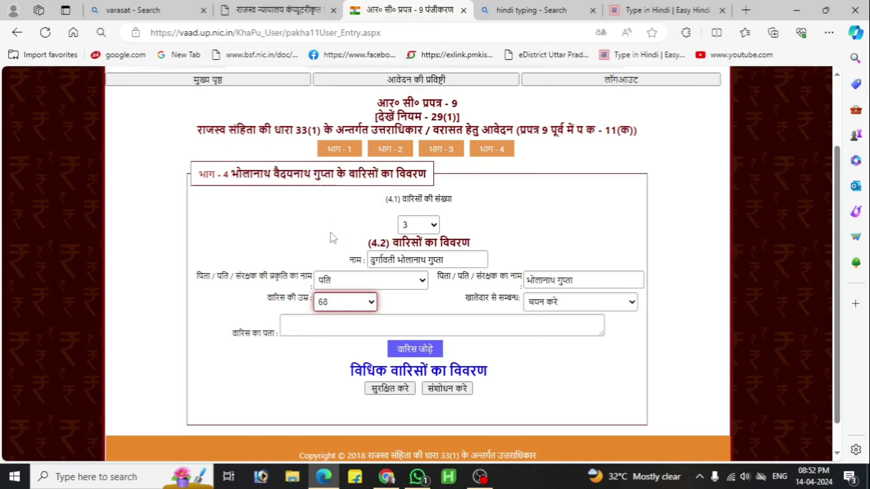
left_click(548, 305)
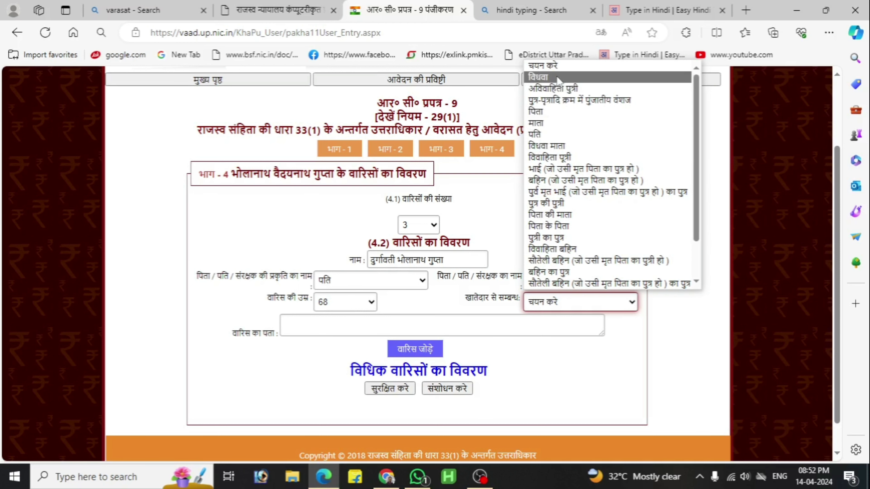
left_click(557, 78)
Paste the heir's address with its PIN code and add her via वारिस जोड़े
left_click(368, 325)
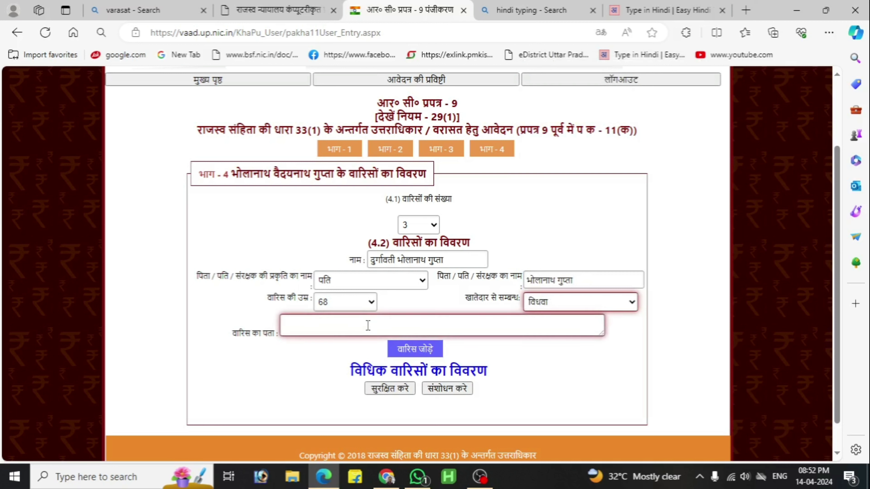
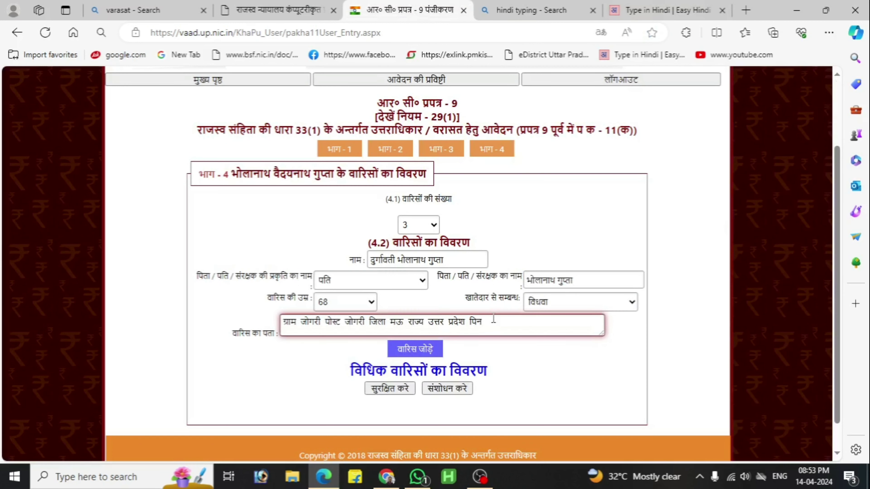
left_click(421, 351)
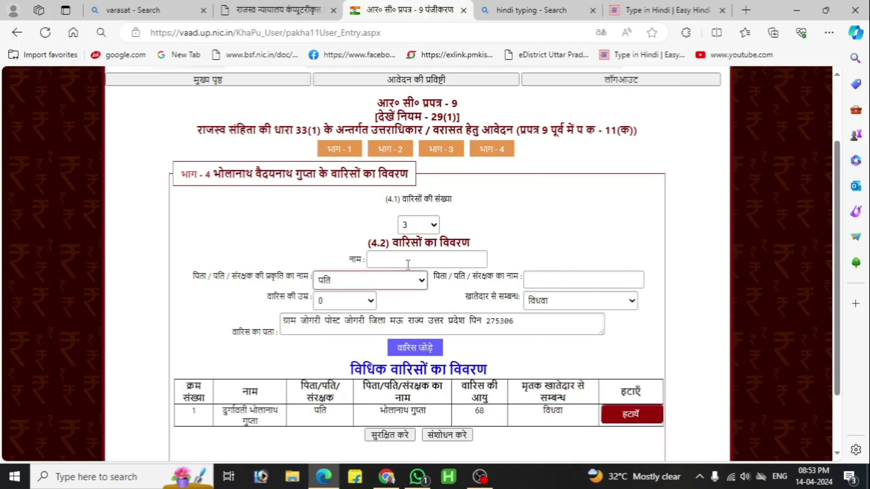
Paste the second heir's name, set guardian relation to पिता, and paste the father's name
left_click(401, 262)
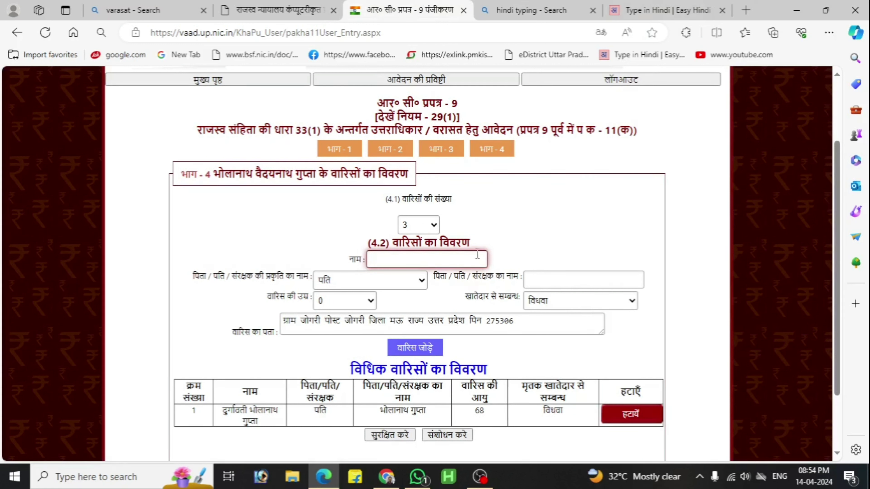
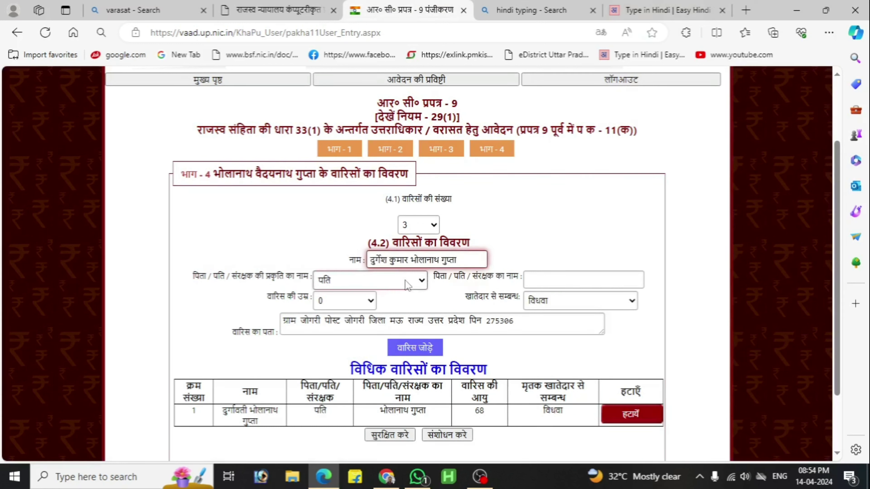
left_click(386, 287)
left_click(352, 310)
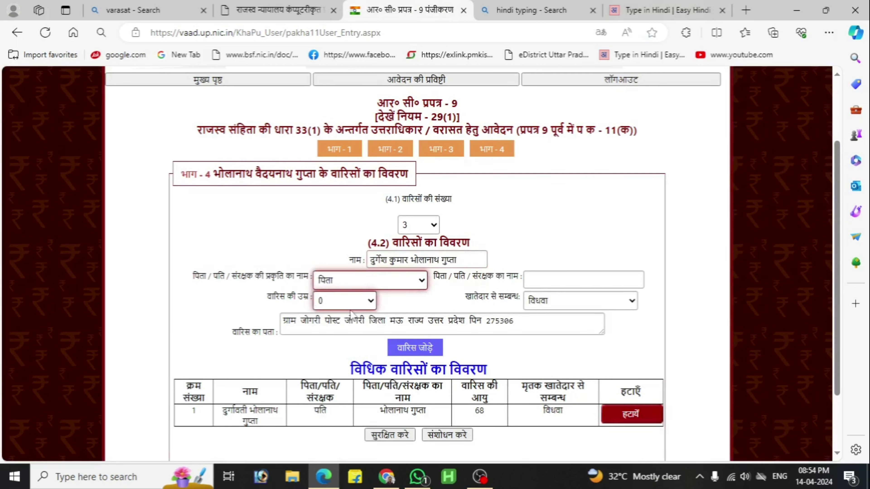
left_click(545, 279)
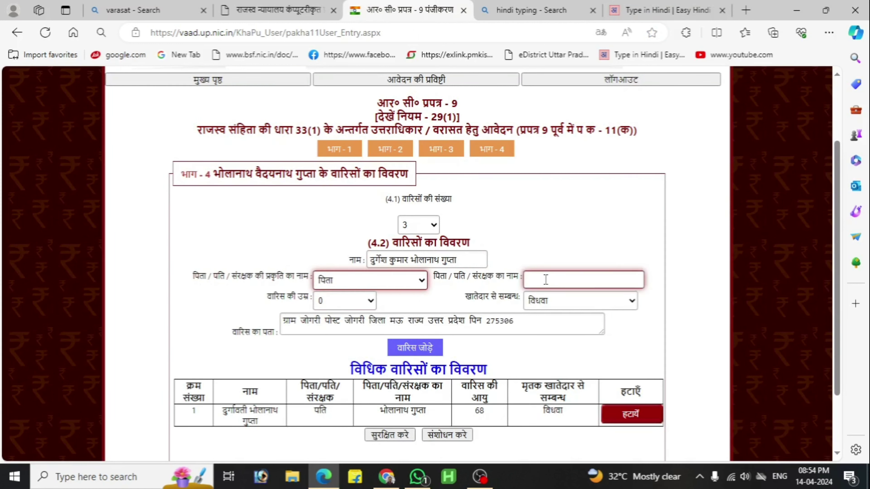
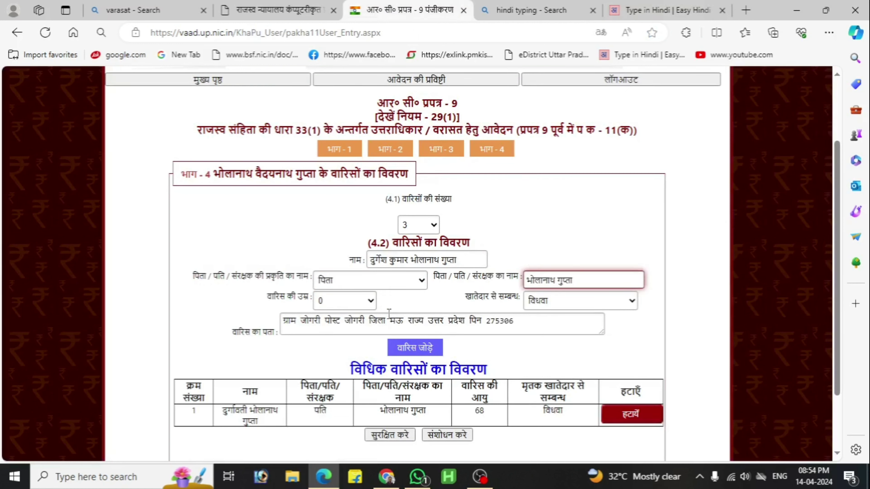
Set age 38, relation पुत्र-पुत्रादि वंशज, and add the second heir to the table
left_click(352, 306)
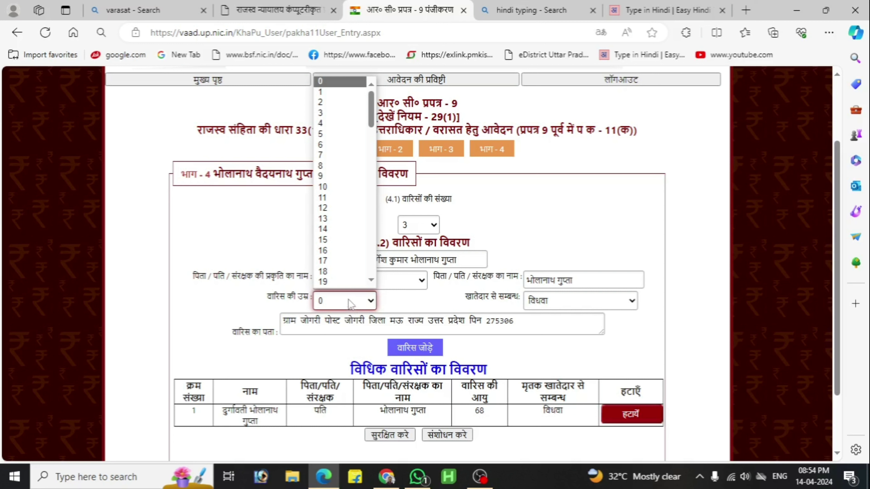
scroll(336, 262, "down", 5)
scroll(333, 258, "down", 2)
left_click(324, 254)
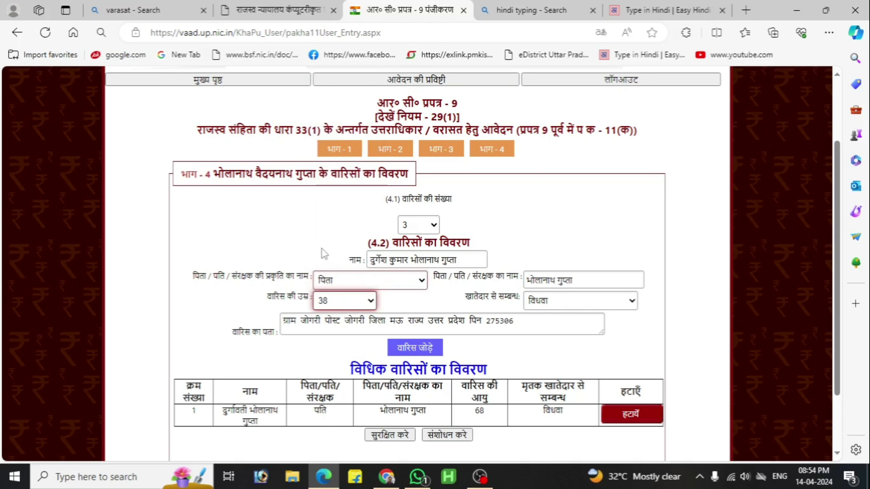
left_click(557, 301)
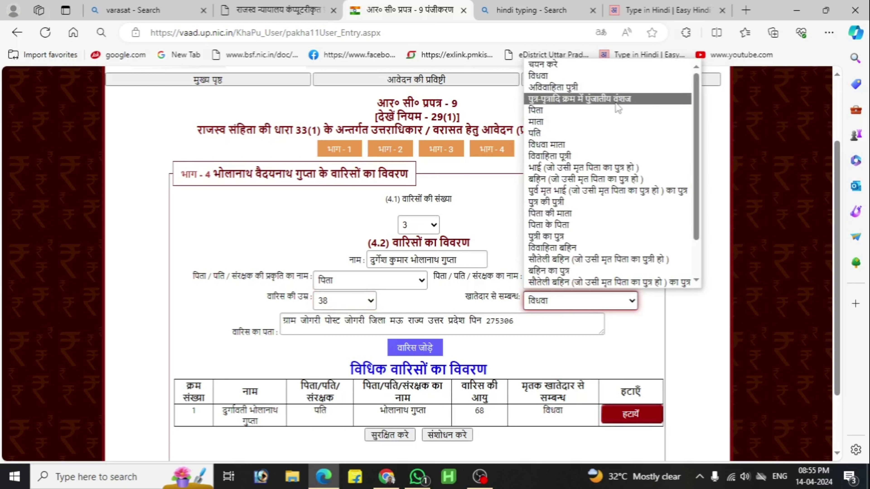
left_click(602, 103)
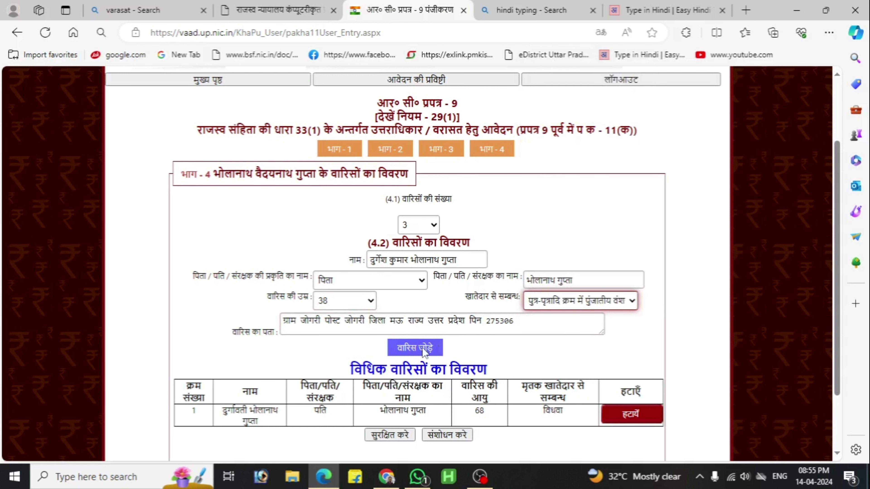
left_click(423, 352)
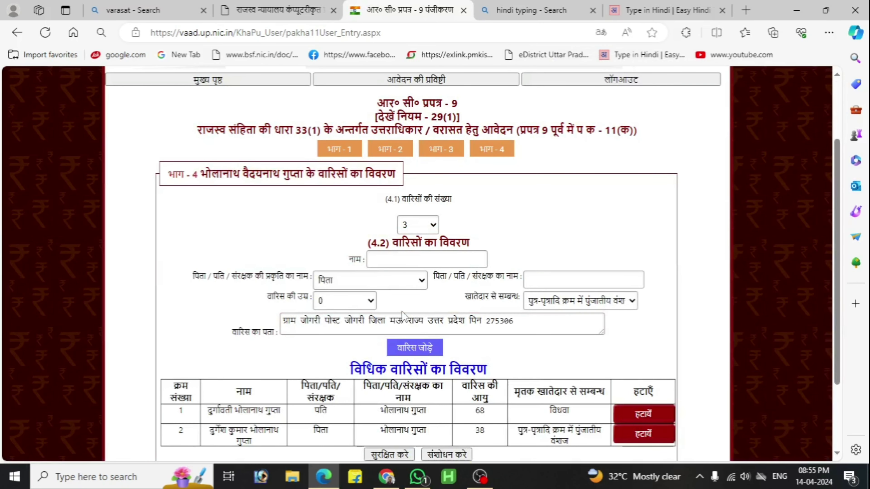
Paste the third heir's name, keep पिता as guardian relation, and paste the father's name
left_click(416, 259)
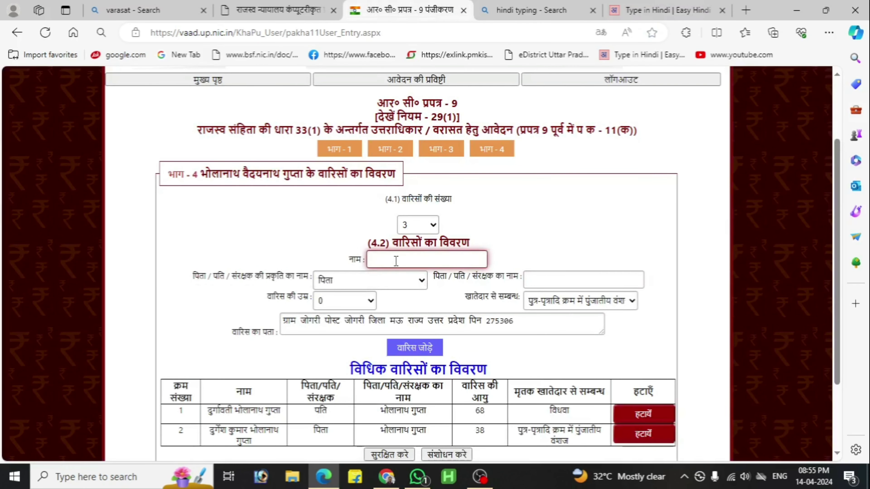
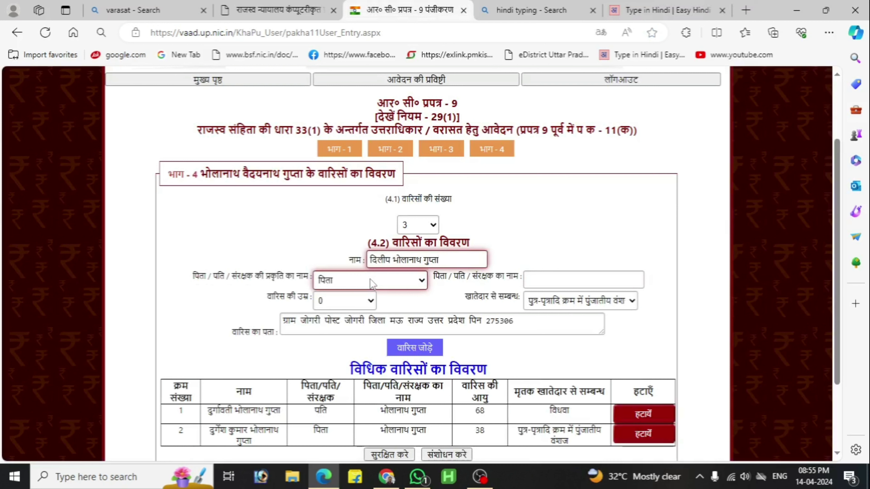
left_click(372, 283)
left_click(372, 283)
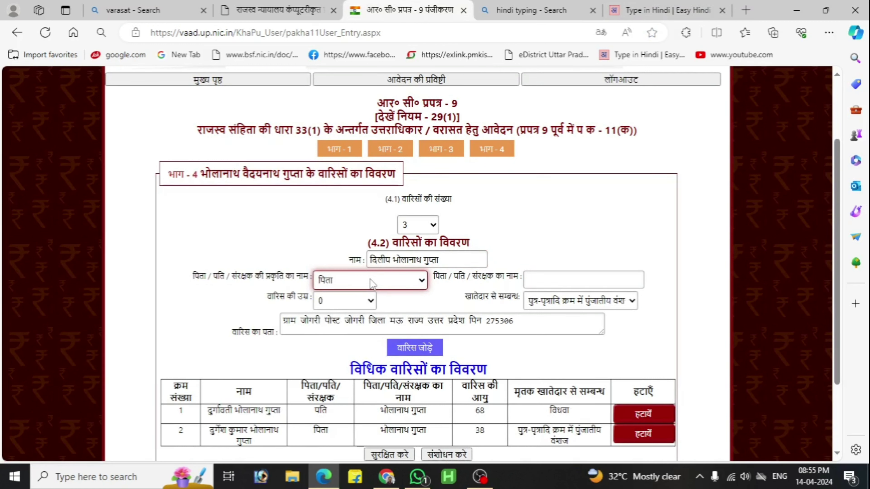
left_click(548, 280)
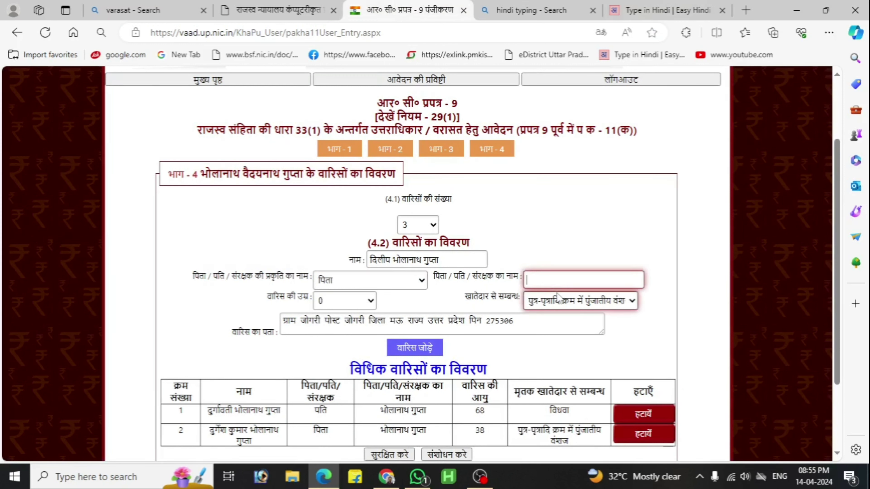
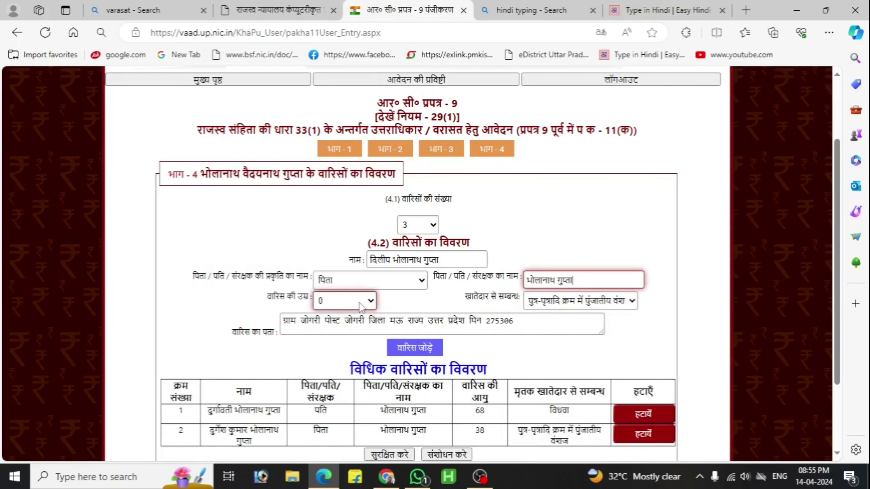
Set the third heir's age to 32 and add them via वारिस जोड़े
left_click(360, 304)
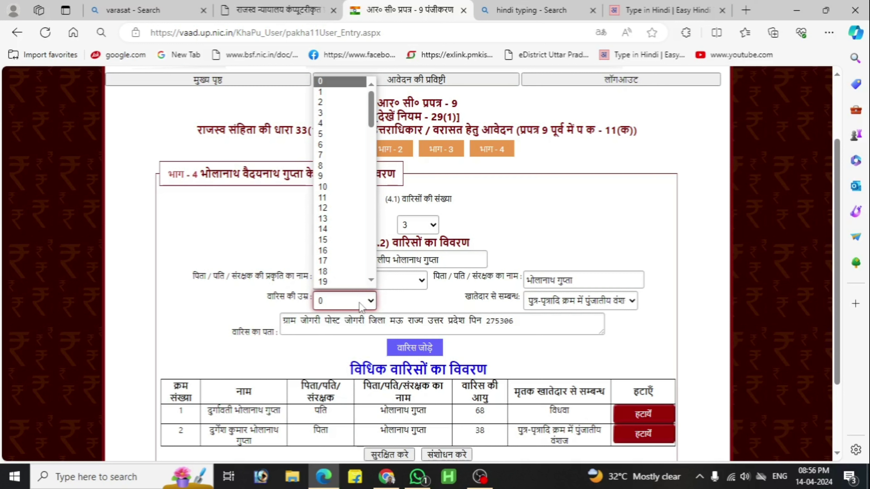
scroll(349, 254, "down", 3)
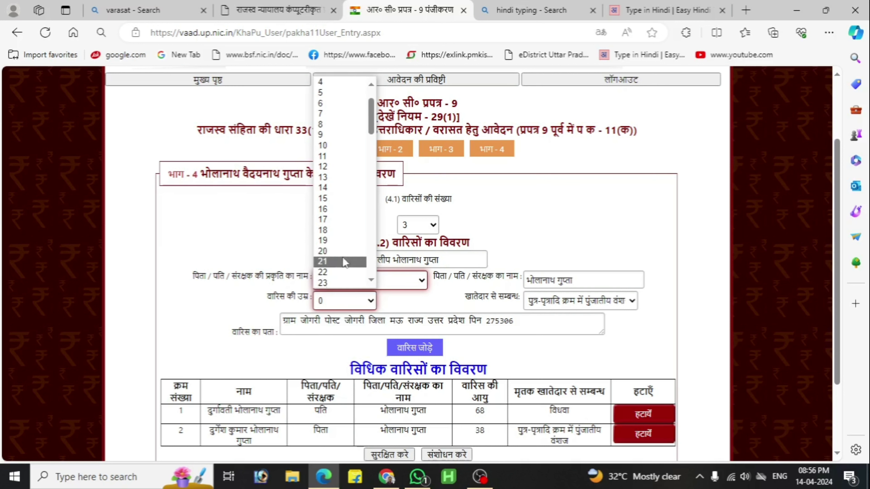
scroll(341, 264, "down", 2)
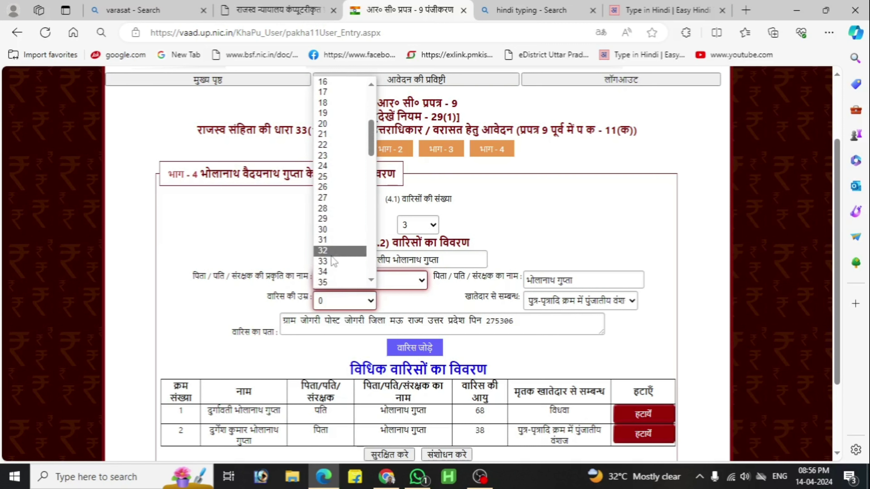
left_click(330, 254)
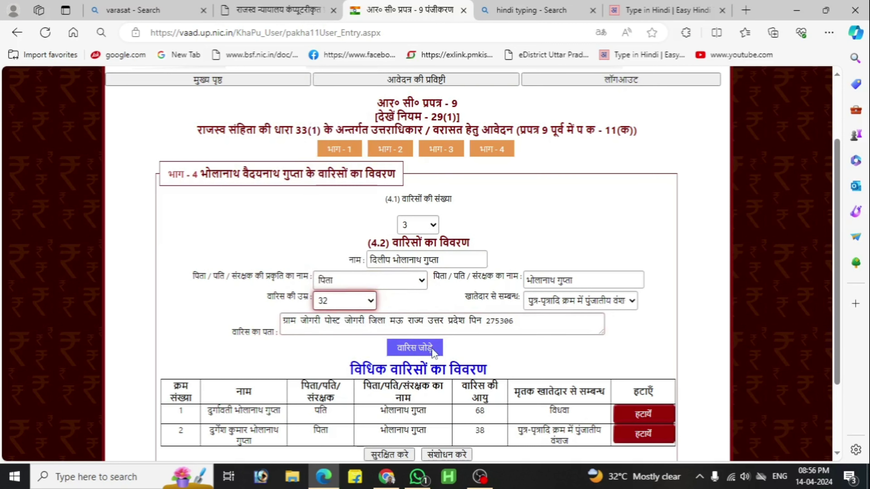
left_click(429, 347)
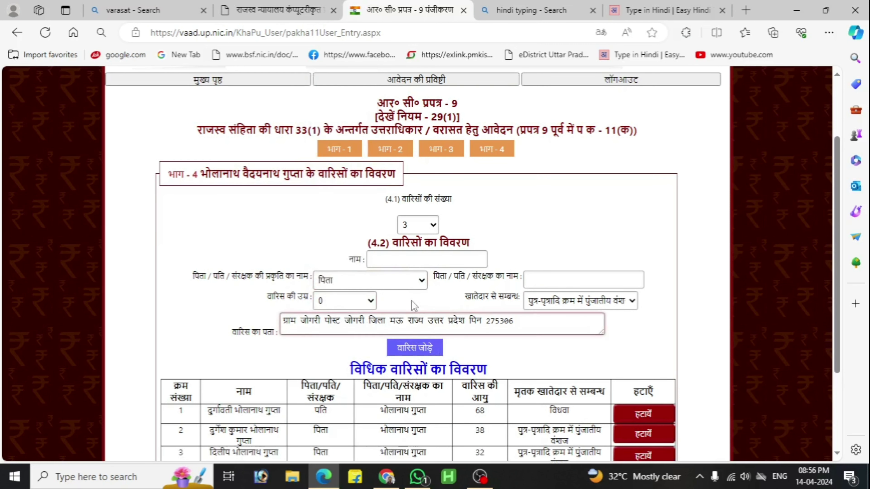
Review the three-heir table and send it for final review with सुरक्षित करे
scroll(372, 307, "down", 3)
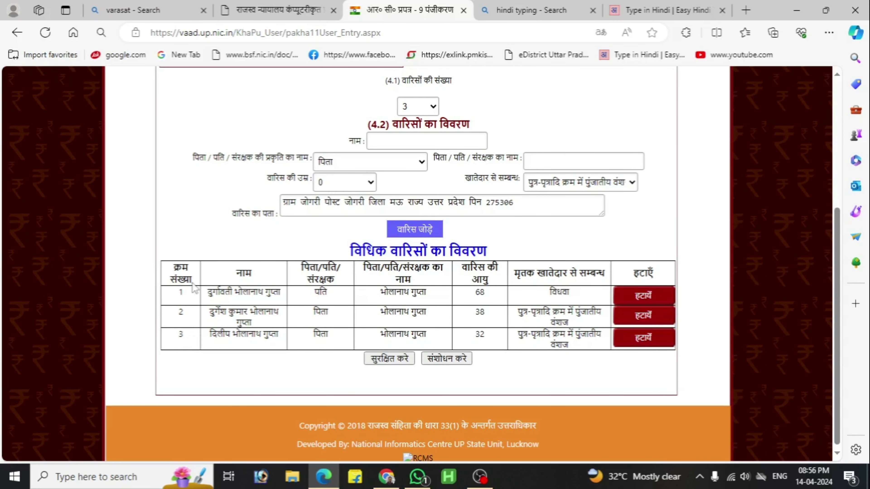
scroll(247, 328, "up", 3)
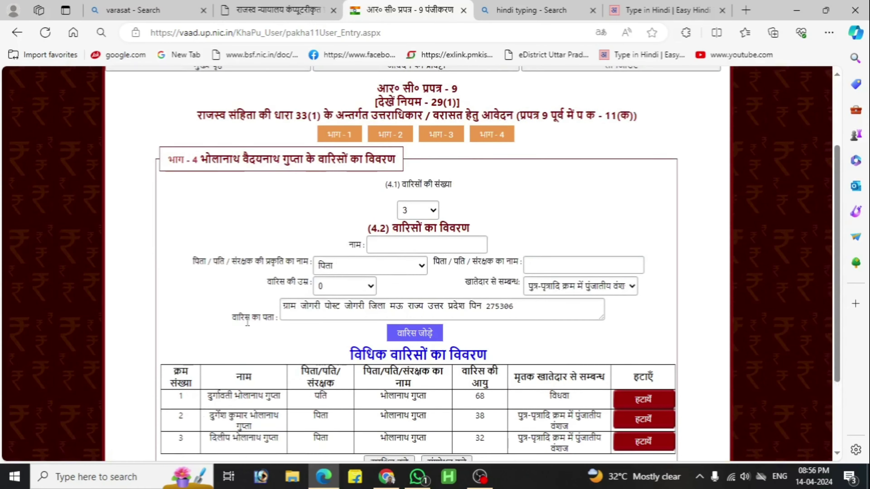
scroll(284, 341, "down", 3)
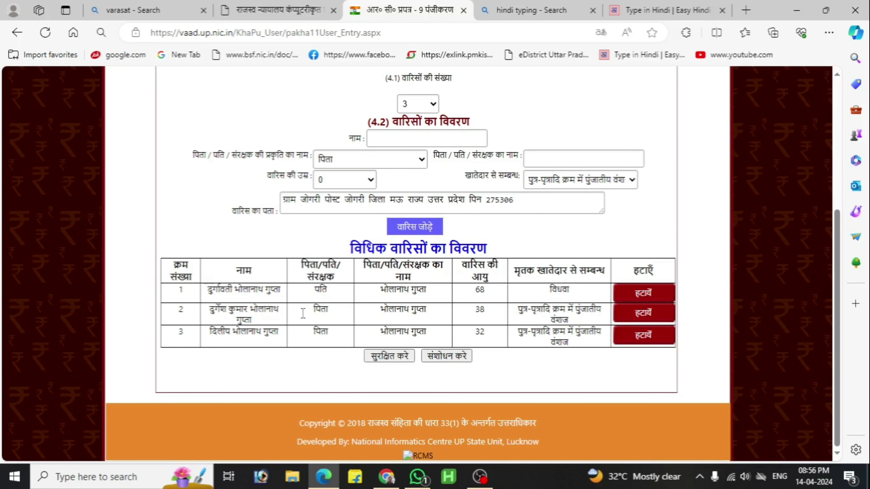
scroll(384, 310, "up", 3)
scroll(385, 343, "down", 1)
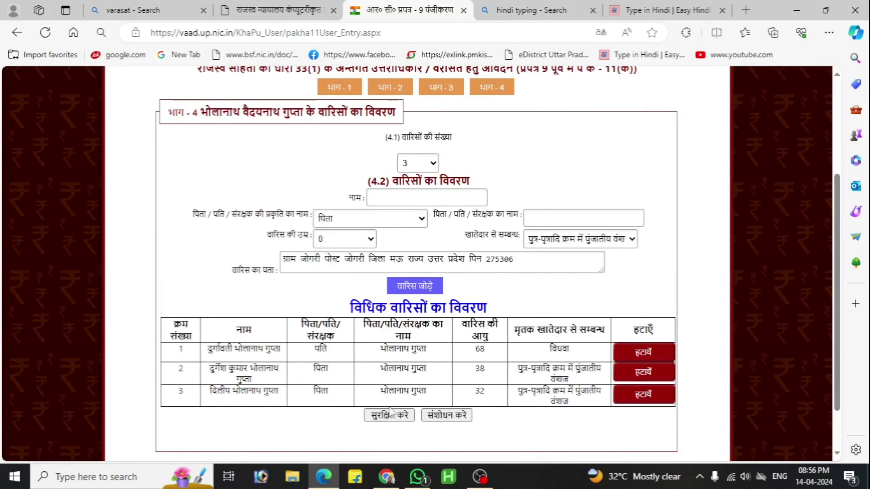
left_click(389, 415)
Check the review page and register the application with the red सुरक्षित करें button
scroll(371, 296, "down", 3)
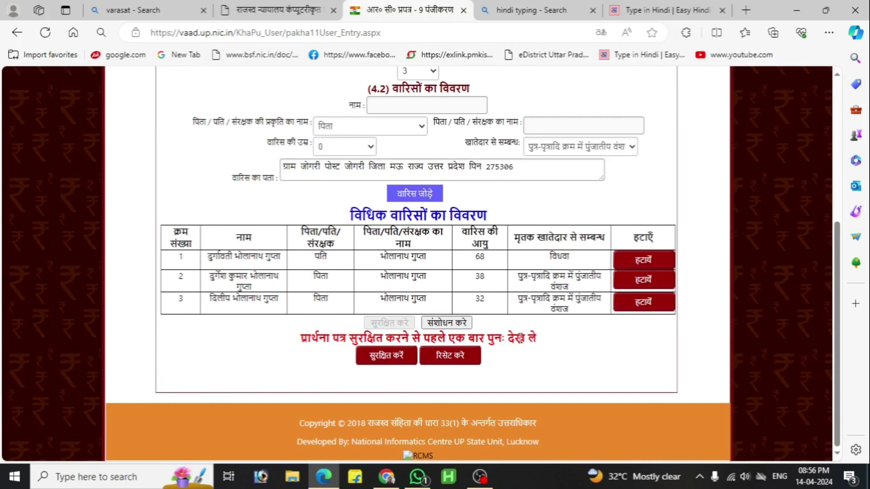
scroll(519, 339, "up", 2)
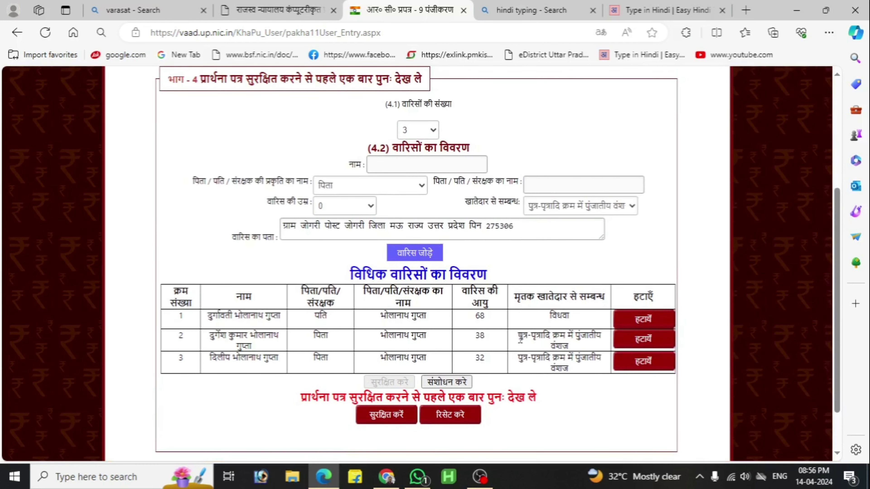
scroll(520, 339, "up", 4)
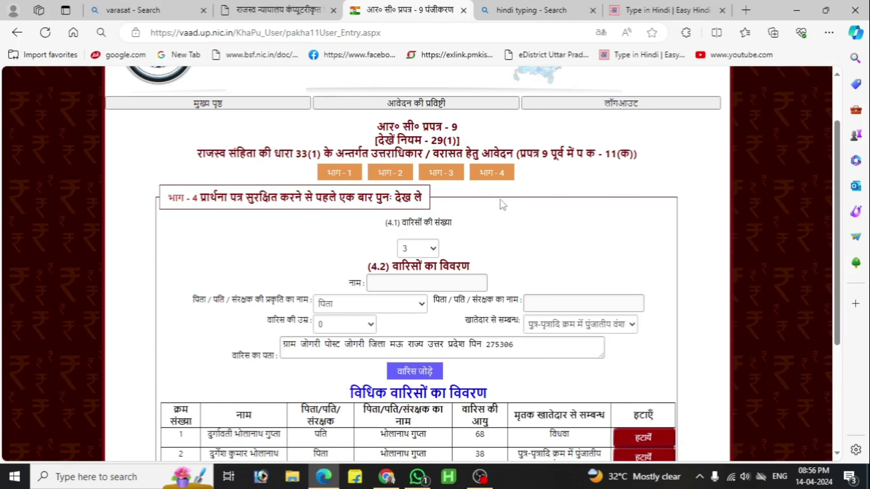
scroll(504, 202, "down", 6)
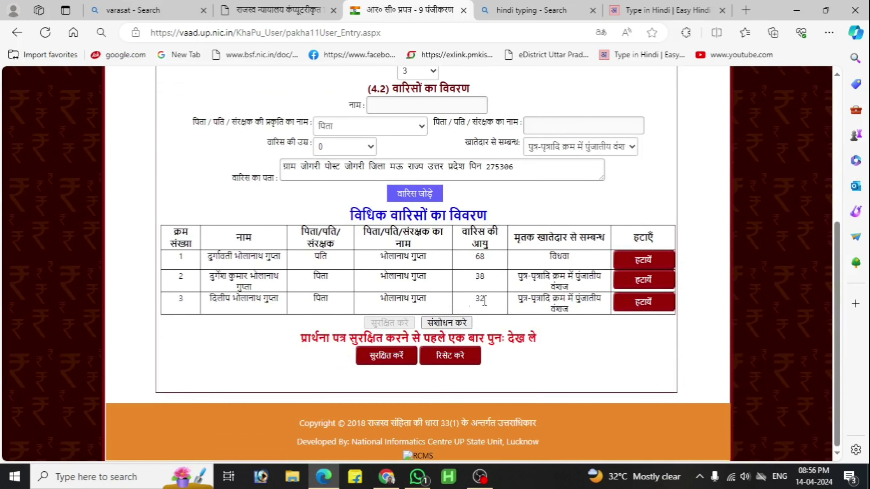
left_click(391, 357)
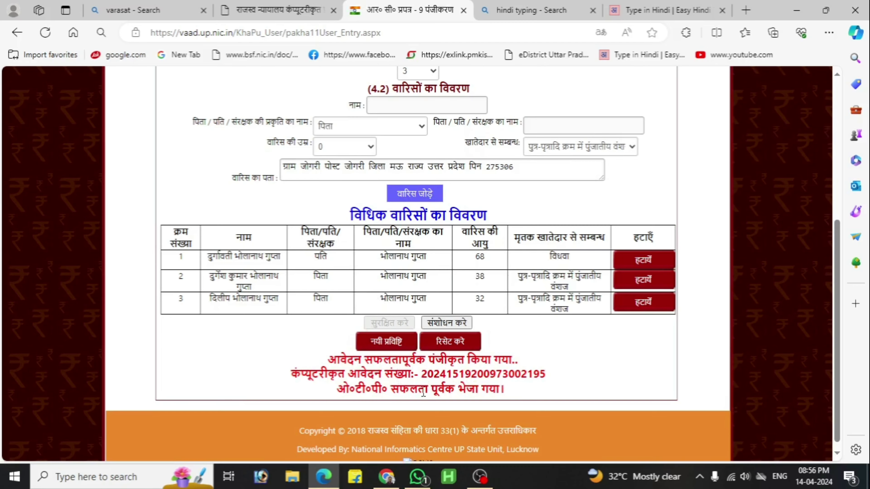
Go back to the मुख्य पृष्ठ dashboard to see the newly registered application
scroll(423, 394, "up", 2)
scroll(423, 393, "up", 3)
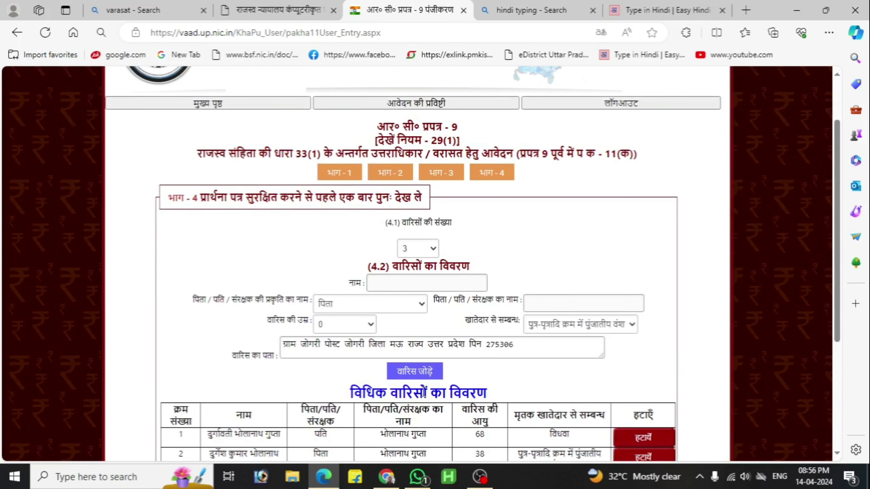
scroll(424, 394, "up", 2)
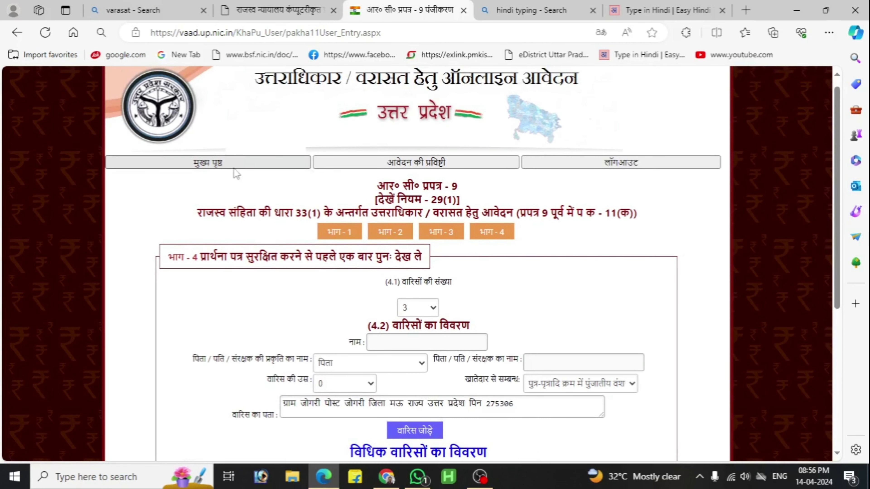
left_click(212, 164)
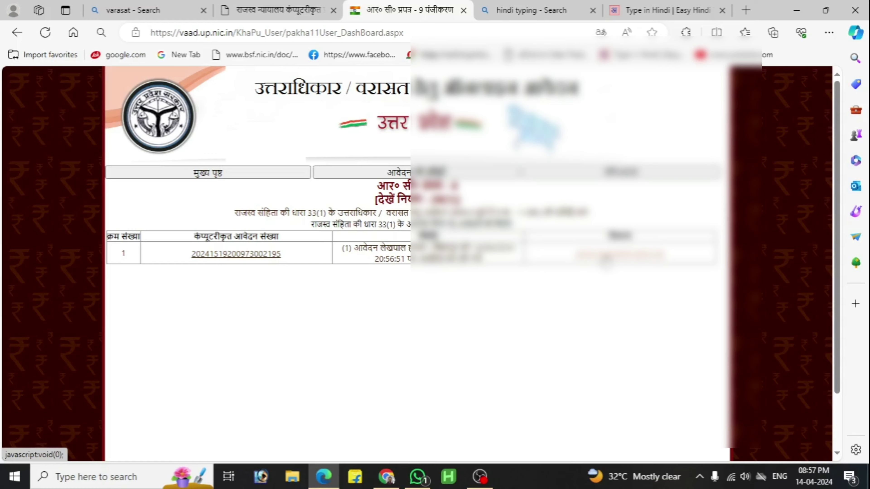
Open the application's printable summary from its number and dismiss the page-translation offer
left_click(606, 256)
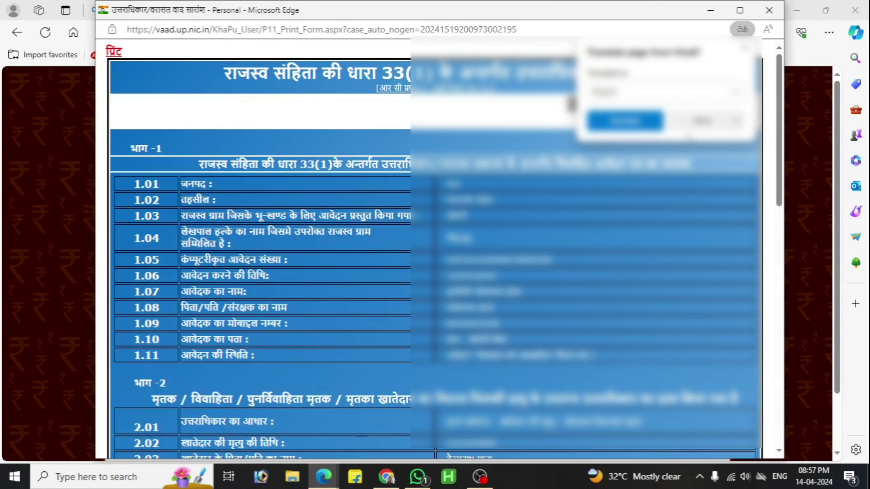
left_click(745, 49)
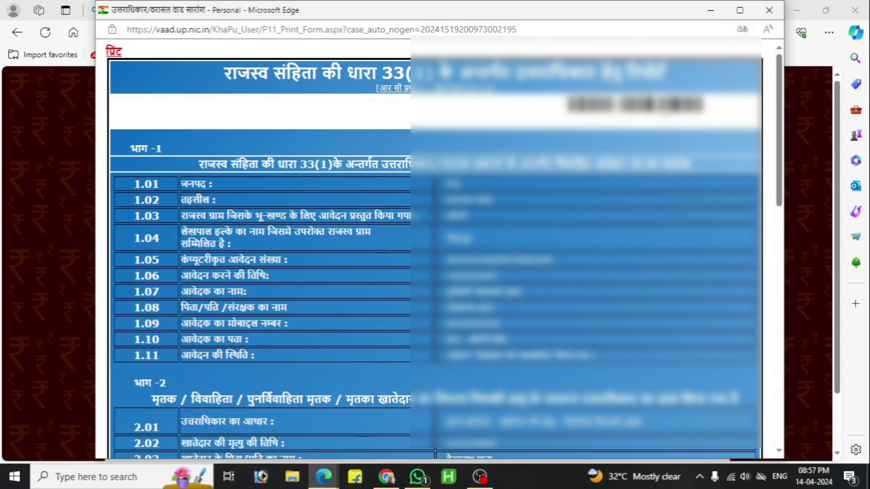
scroll(523, 183, "down", 4)
scroll(523, 182, "down", 14)
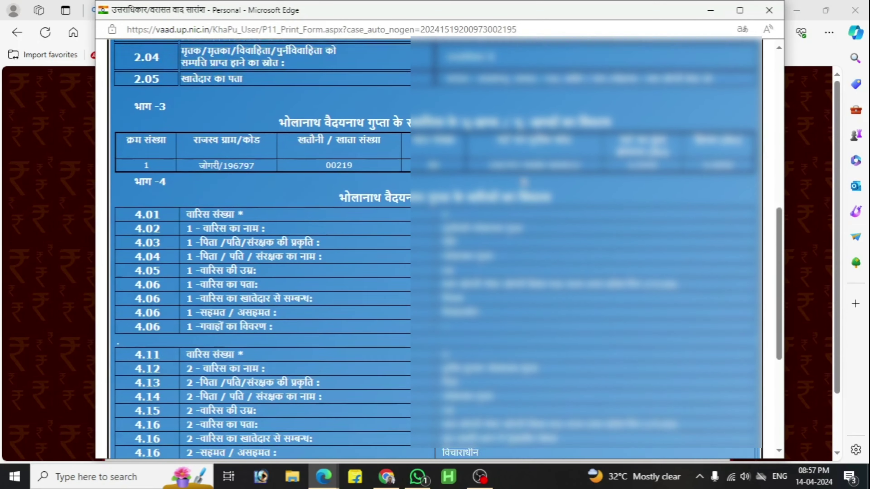
scroll(523, 177, "down", 1)
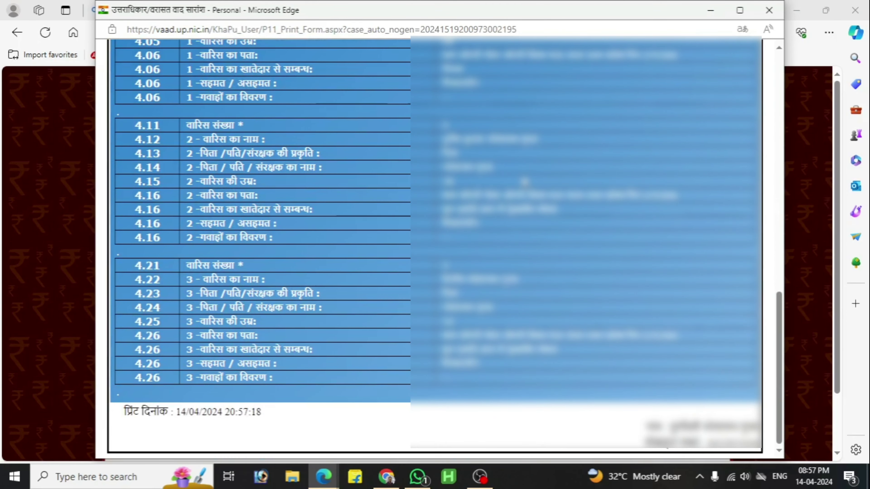
scroll(523, 181, "up", 20)
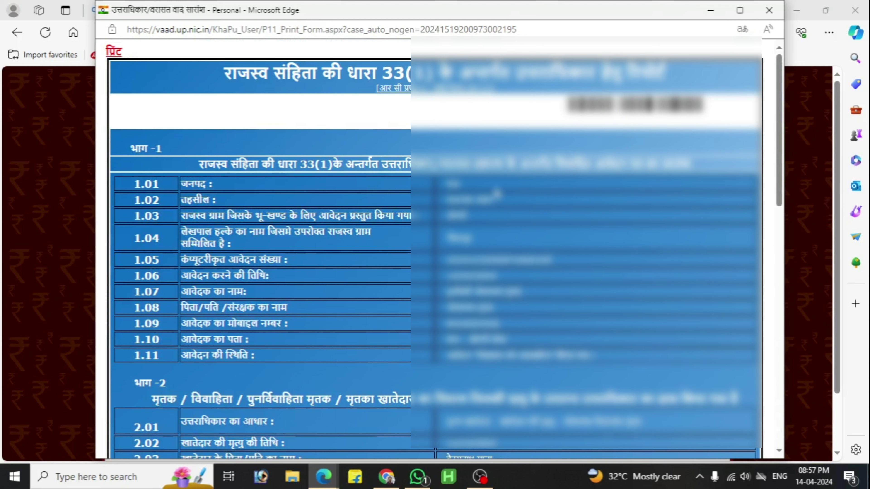
Print the application summary, close its window, and switch to Bing in Chrome
left_click(117, 52)
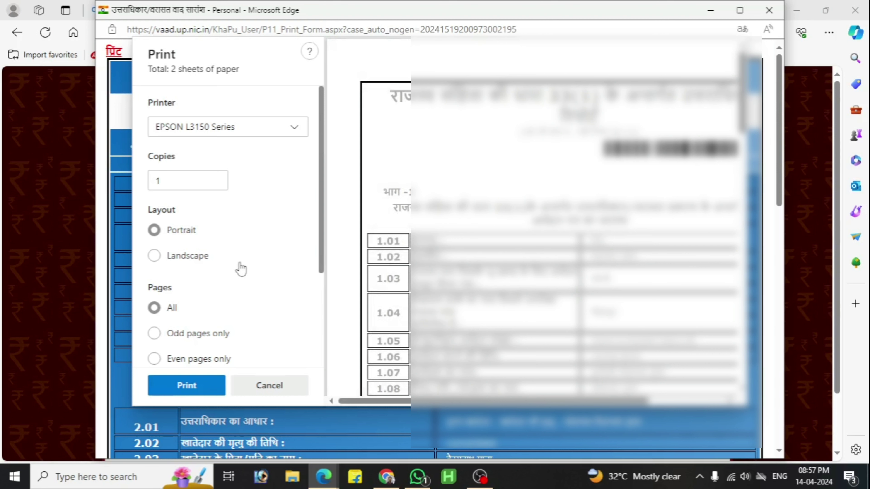
left_click(186, 386)
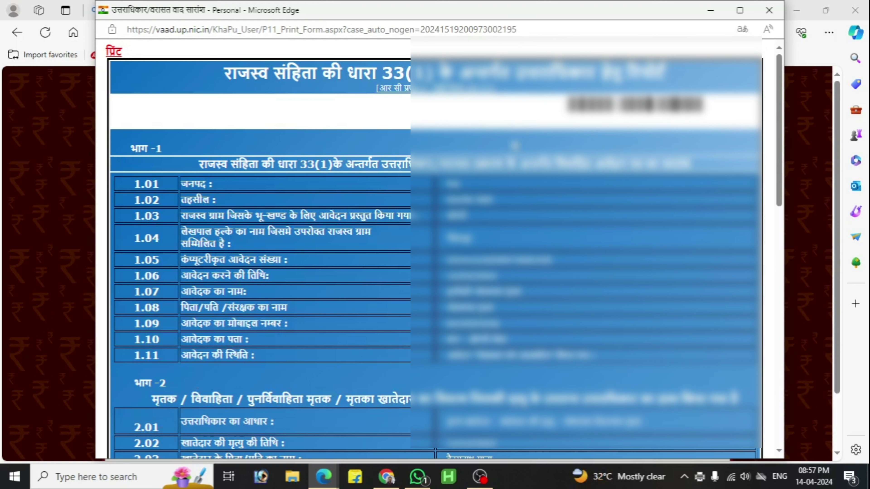
left_click(769, 10)
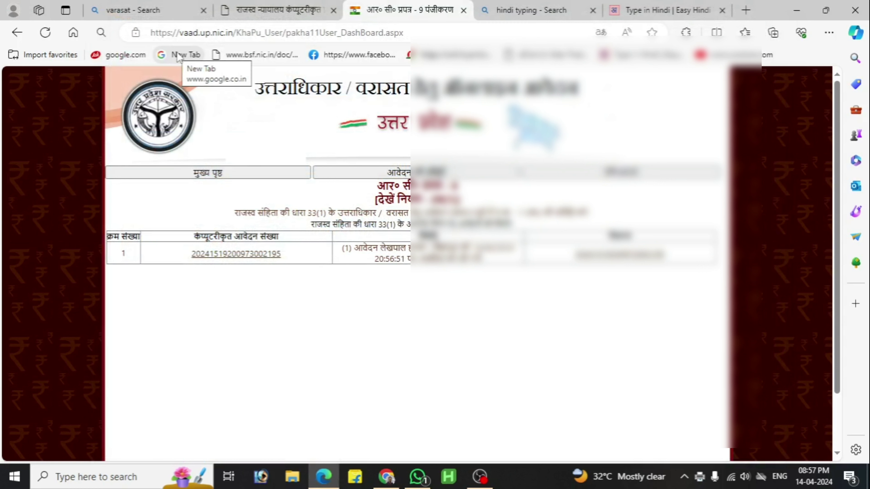
left_click(387, 476)
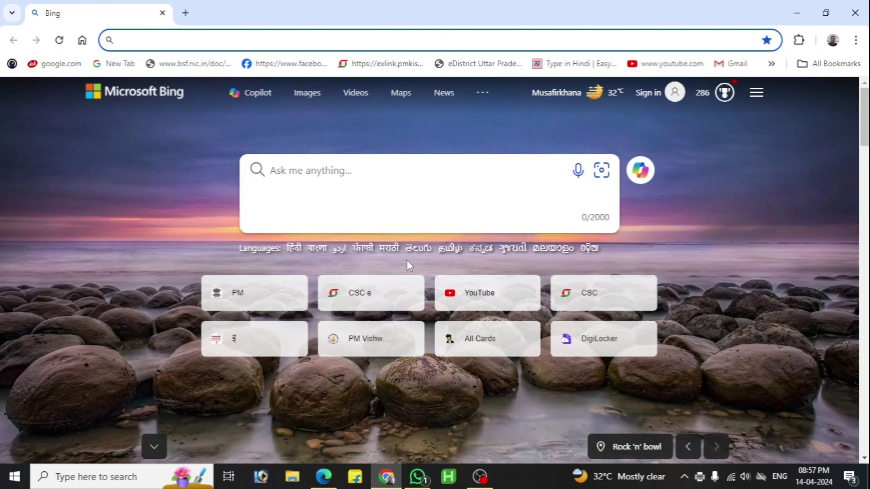